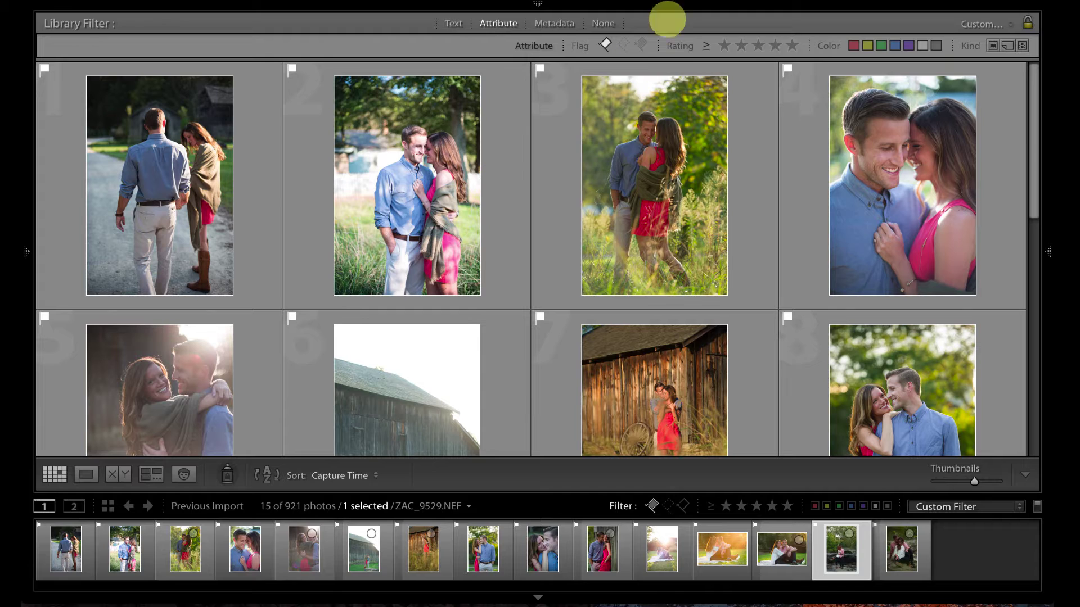
- Open the selected photo in the Develop module and hide the filmstrip and module bar to enlarge the workspace
{"action": "mouse_move", "coordinate": [585, 10]}
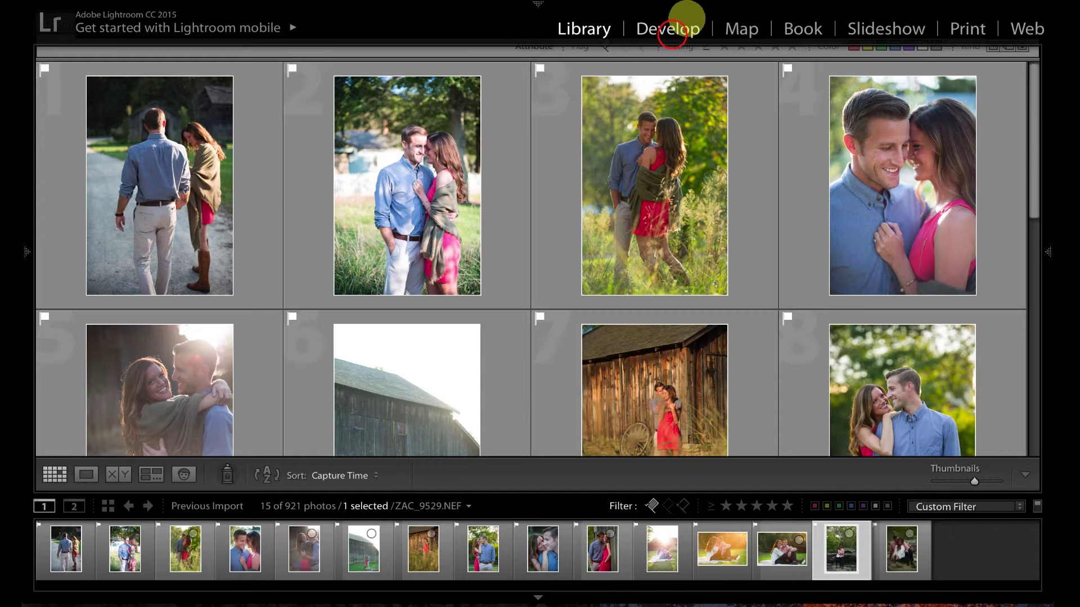
{"action": "left_click", "coordinate": [672, 34]}
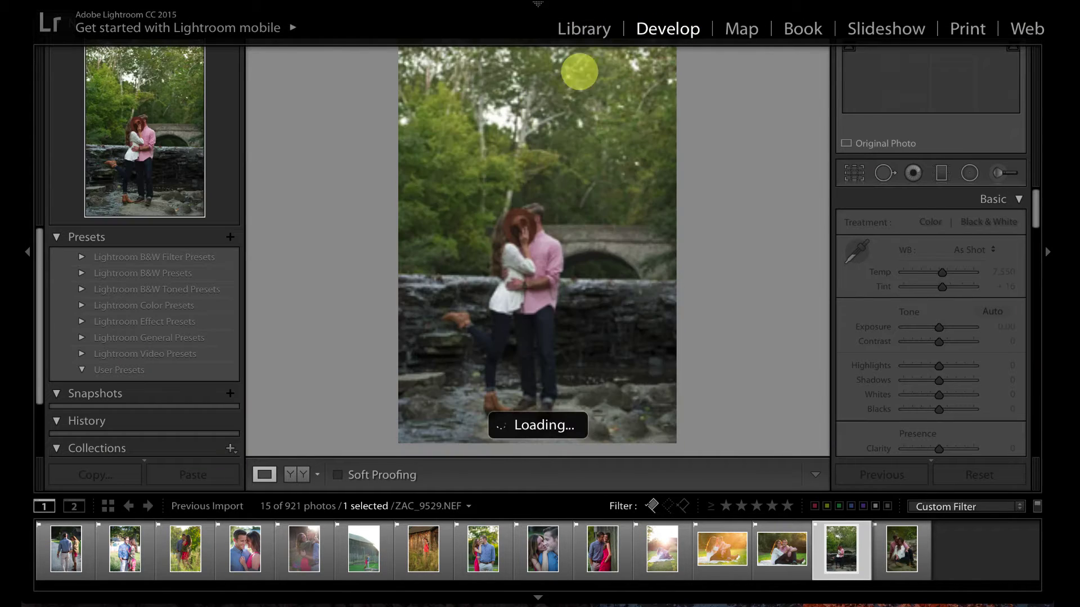
{"action": "left_click", "coordinate": [537, 5]}
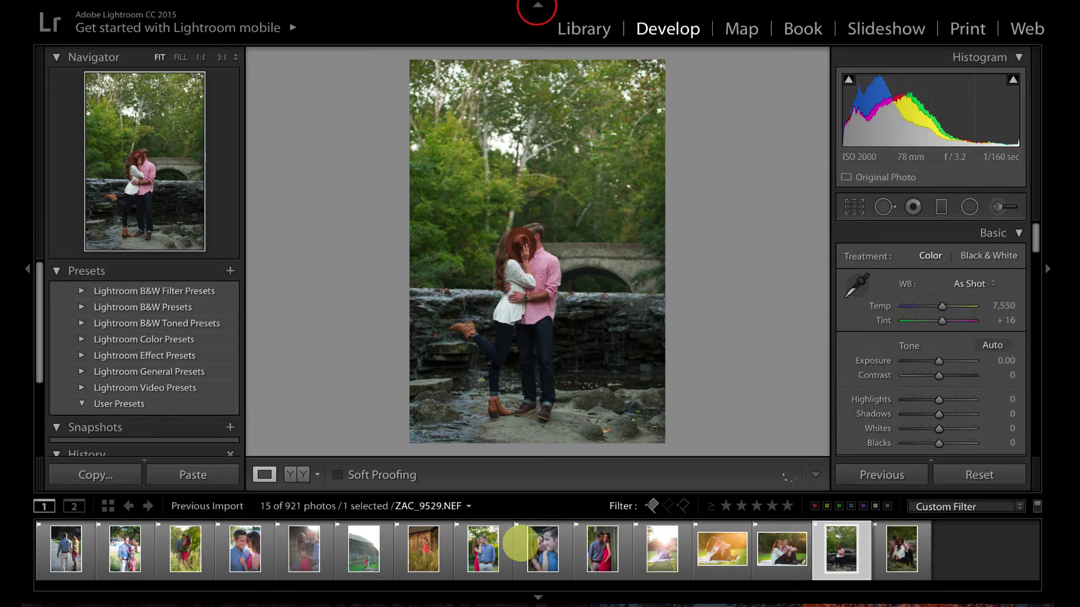
{"action": "left_click", "coordinate": [538, 594]}
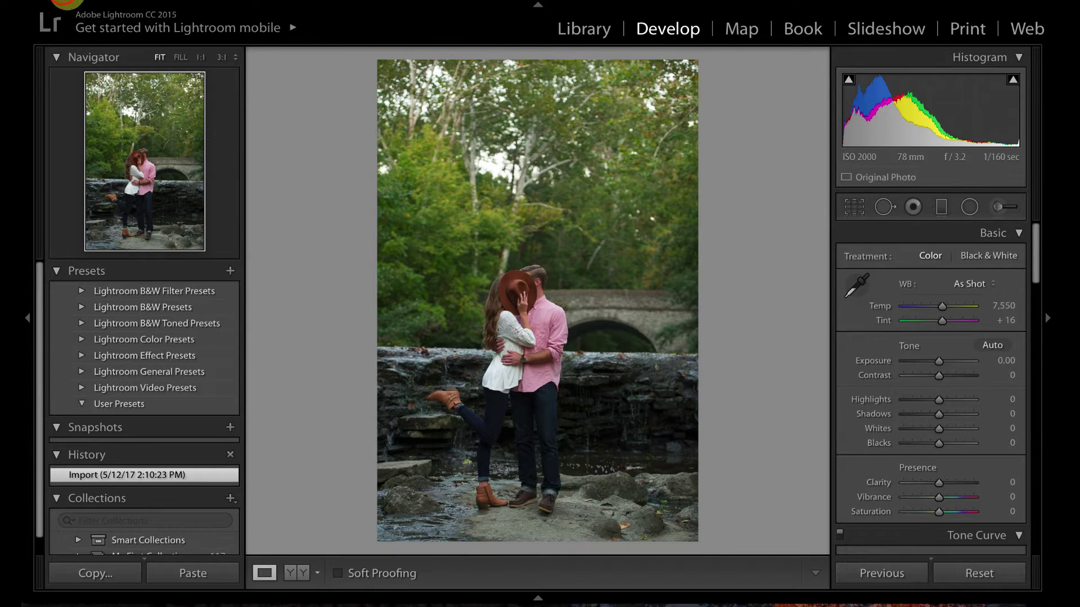
{"action": "key", "text": "F5"}
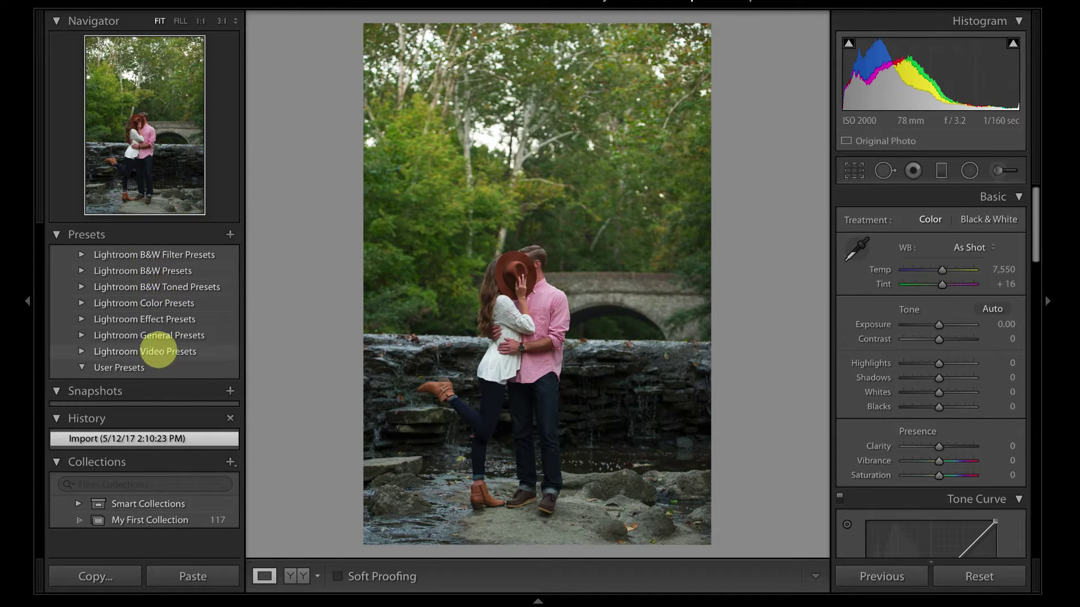
- Browse the Lightroom B&W filter, B&W, B&W toned and effect preset groups, and collapse the Presets section
{"action": "left_click", "coordinate": [81, 367]}
{"action": "left_click", "coordinate": [81, 254]}
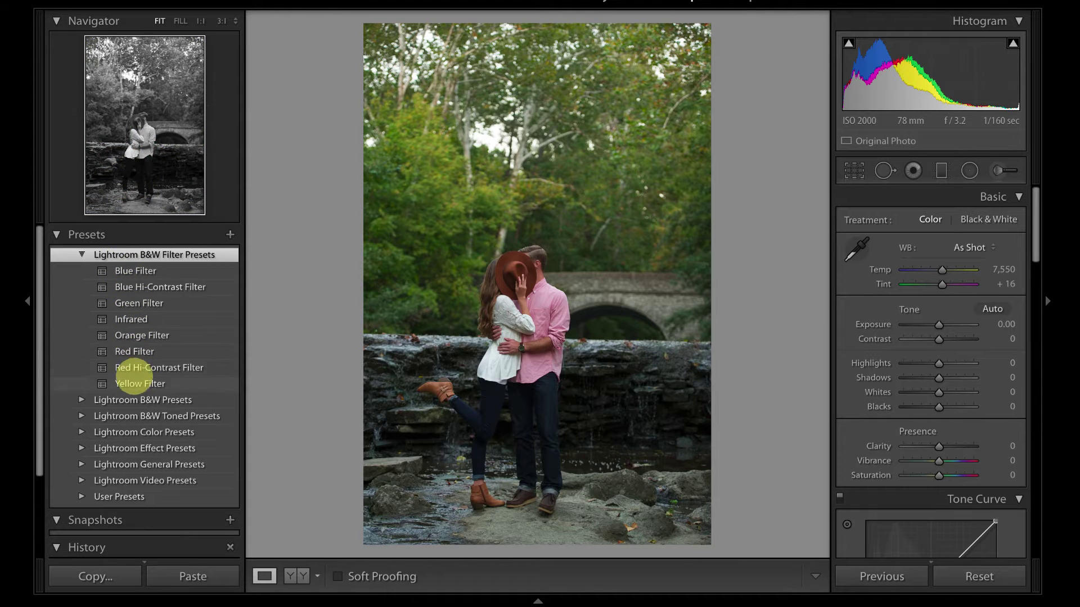
{"action": "left_click", "coordinate": [109, 400]}
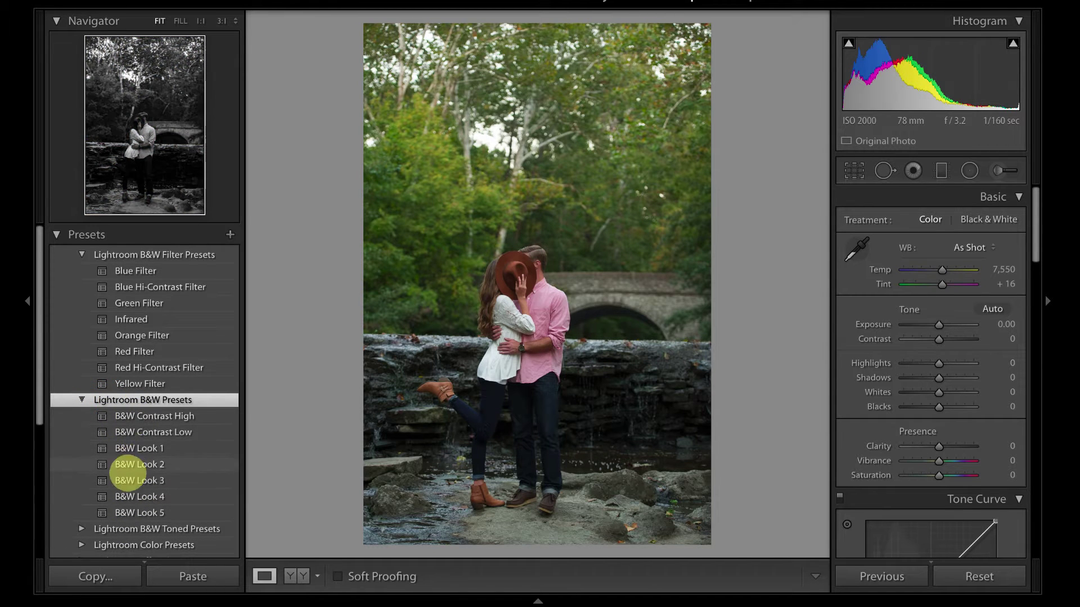
{"action": "left_click", "coordinate": [82, 399]}
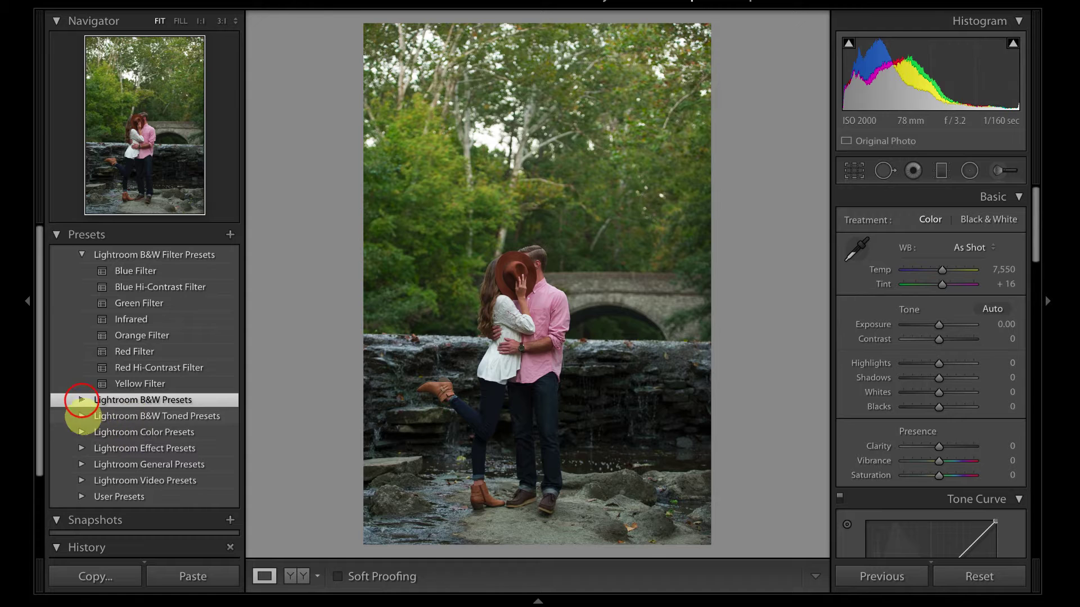
{"action": "left_click", "coordinate": [83, 416]}
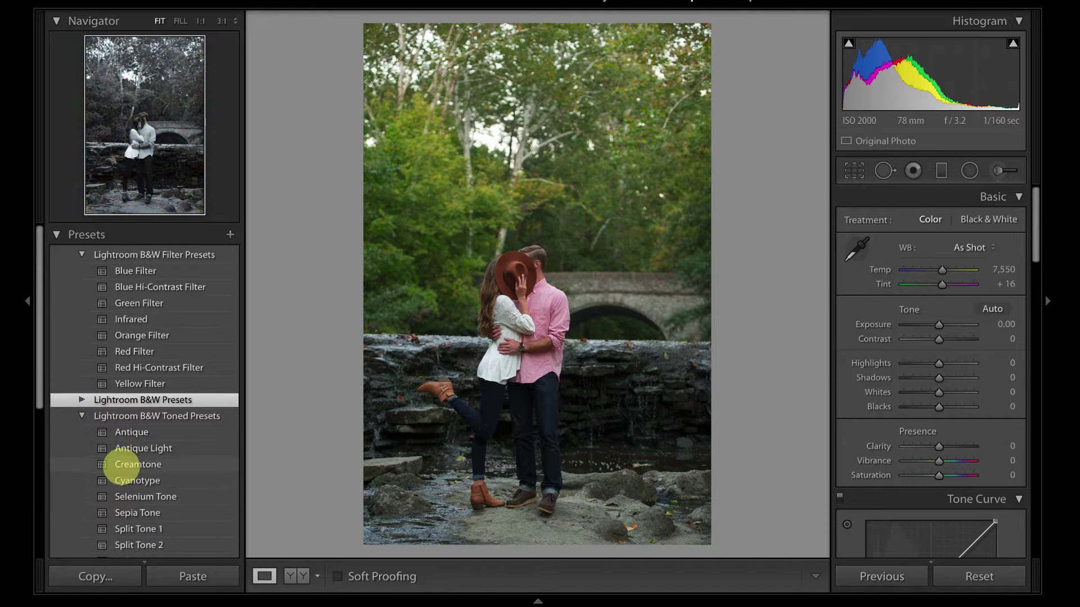
{"action": "left_click", "coordinate": [83, 414]}
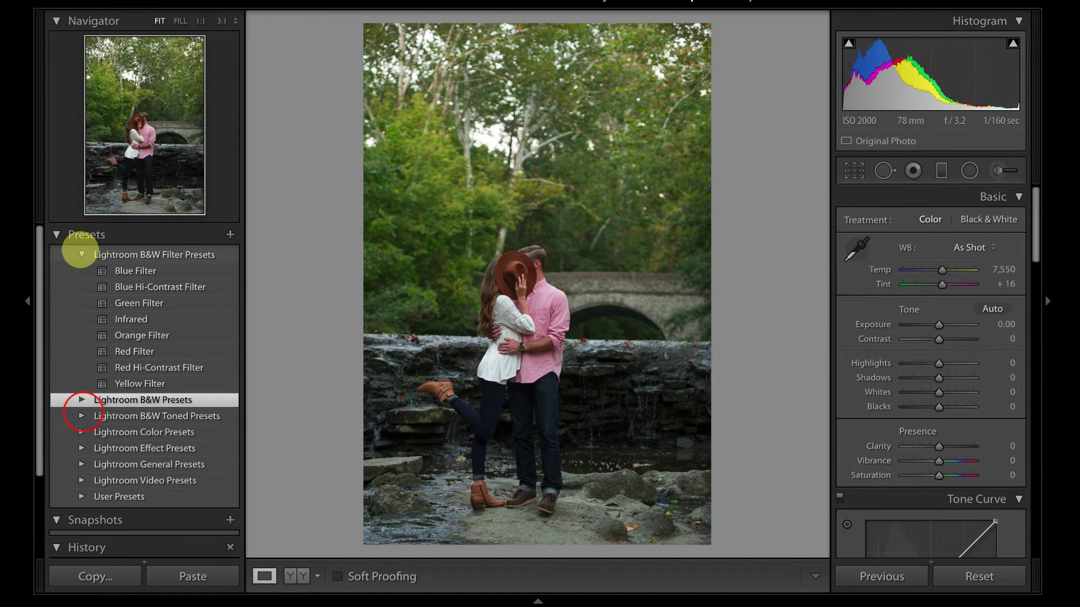
{"action": "left_click", "coordinate": [82, 255]}
{"action": "left_click", "coordinate": [81, 319]}
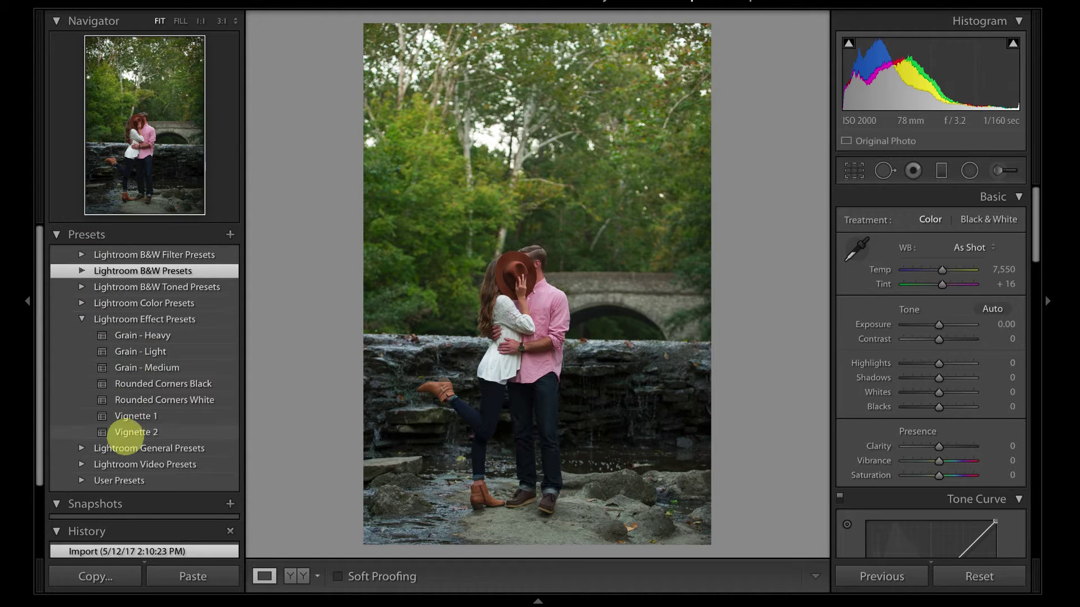
{"action": "left_click", "coordinate": [82, 319]}
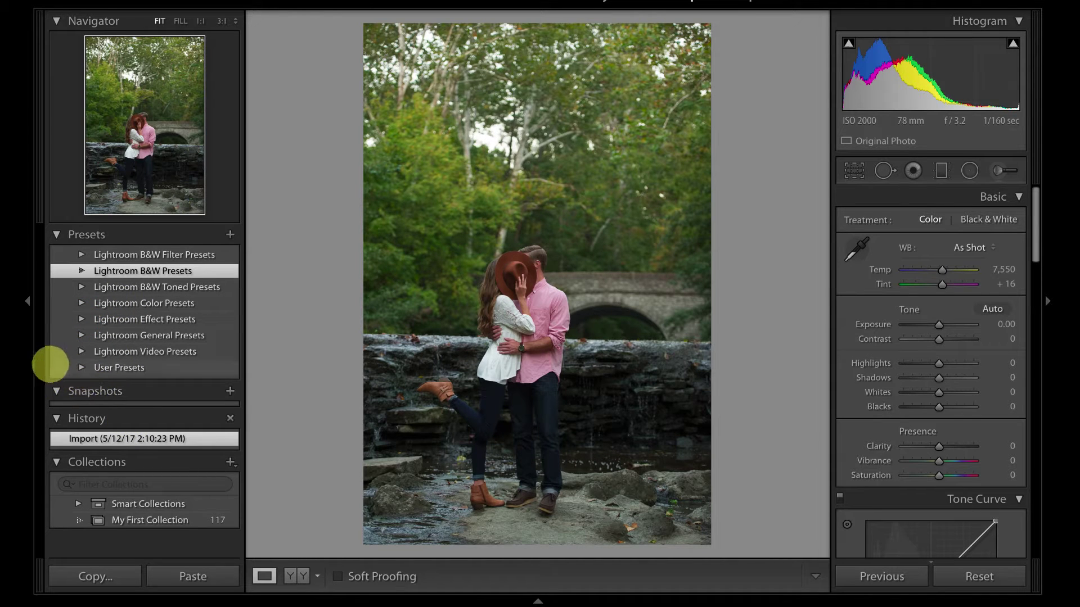
{"action": "left_click", "coordinate": [57, 391]}
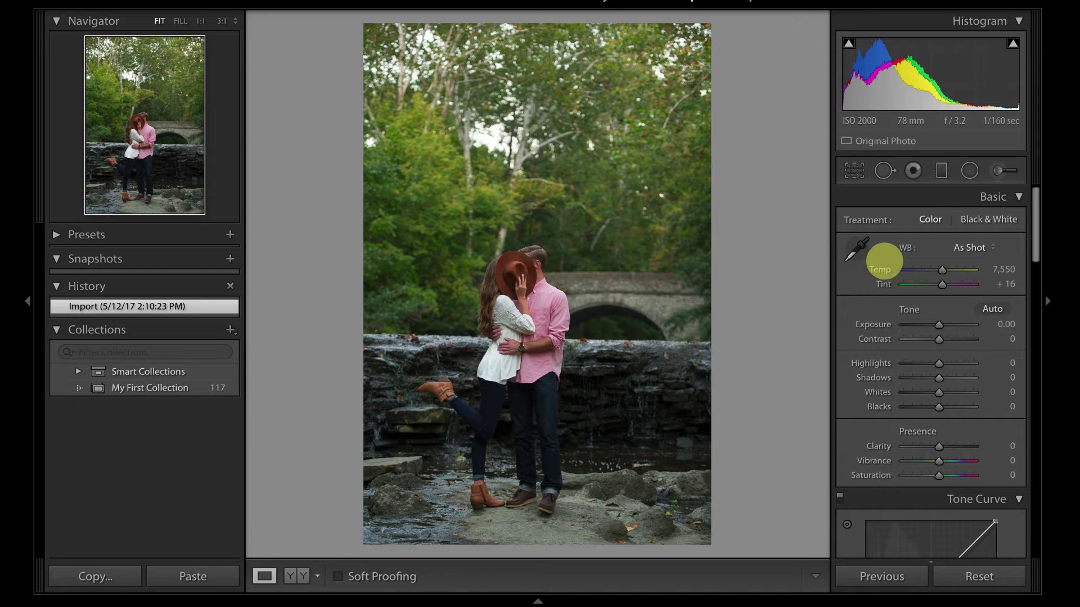
- Try a temperature of 4,356 and a tint of -121 on the photo, and revert it to its import state
{"action": "left_click", "coordinate": [919, 270]}
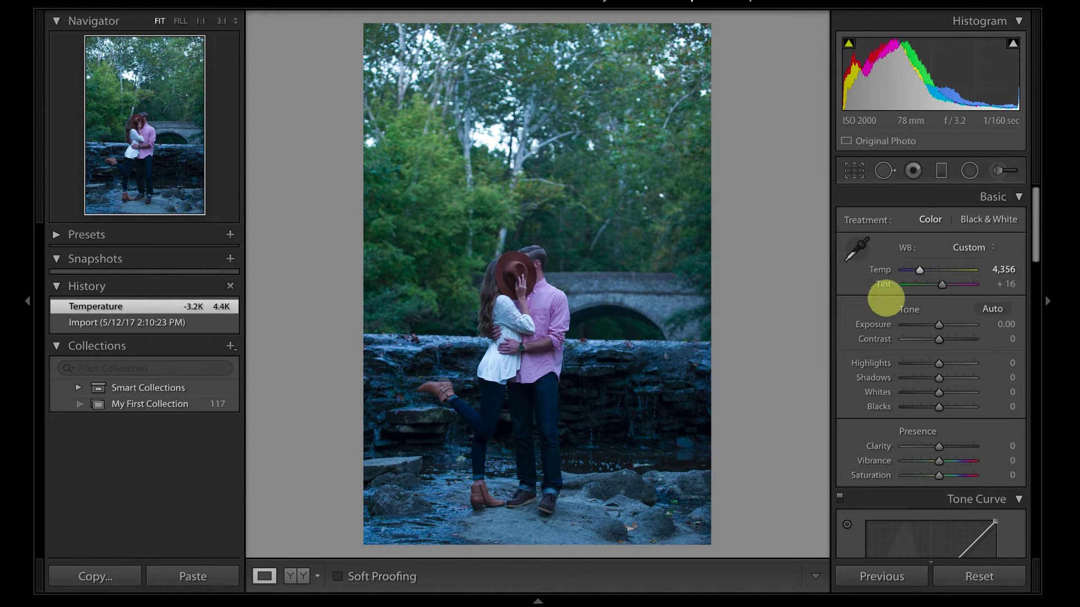
{"action": "left_click", "coordinate": [910, 284]}
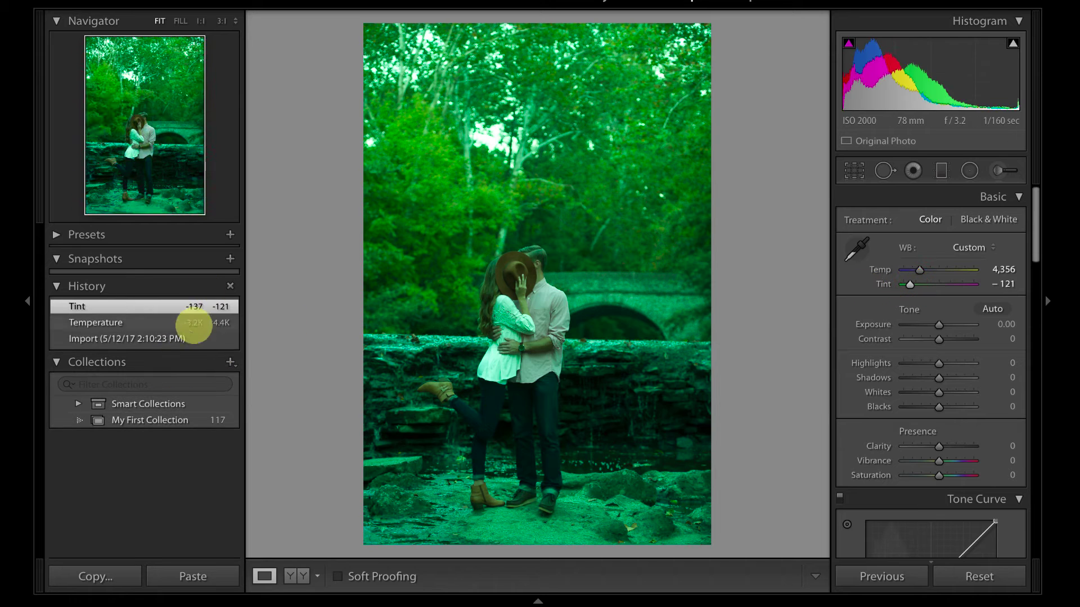
{"action": "mouse_move", "coordinate": [177, 320]}
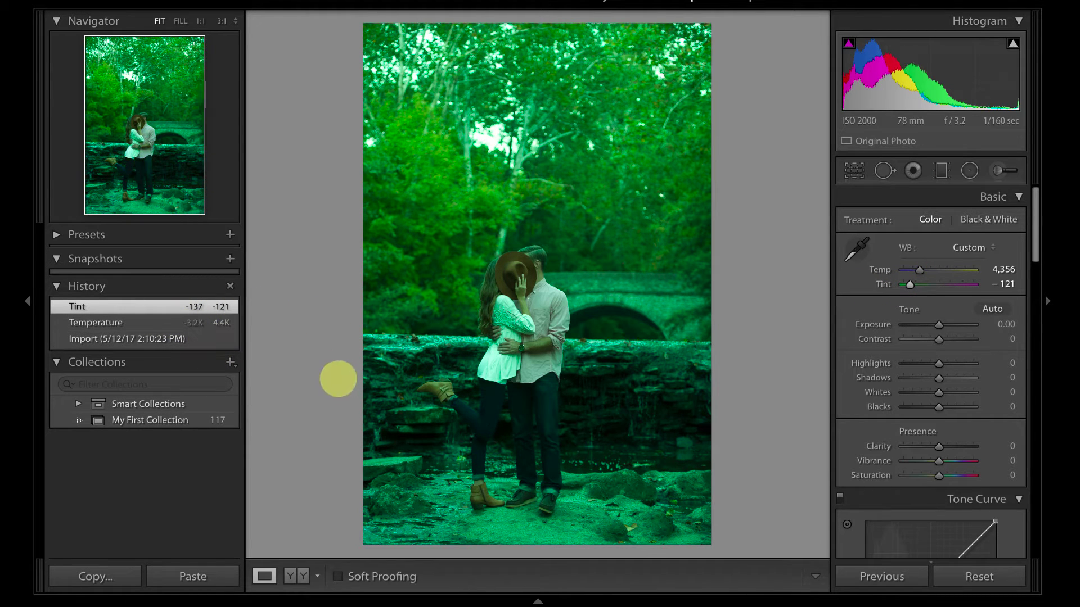
{"action": "key", "text": "ctrl+z"}
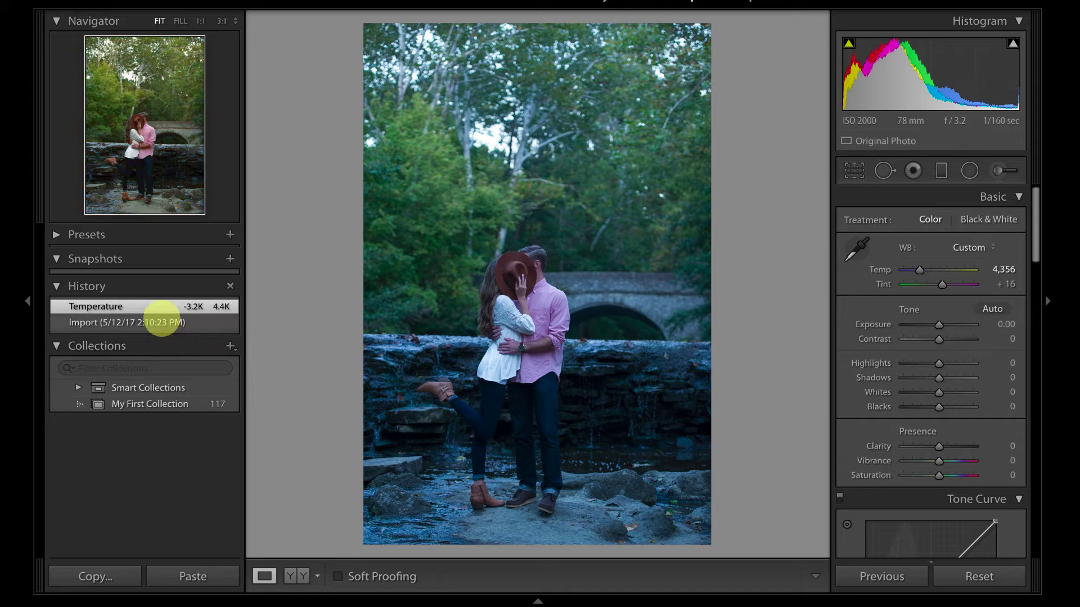
{"action": "left_click", "coordinate": [157, 322]}
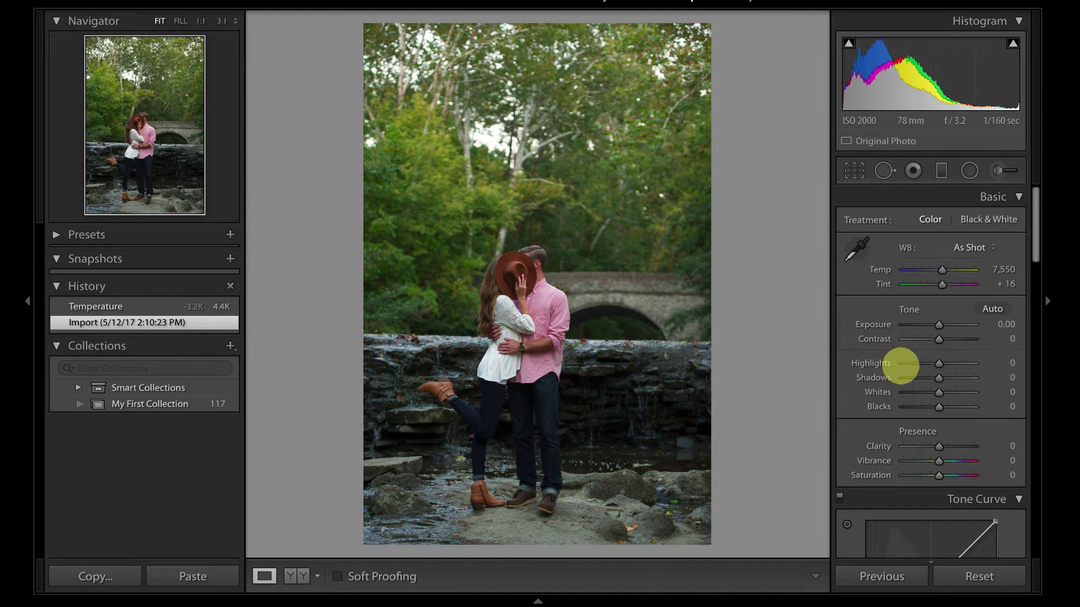
- Make trial tonal adjustments with Shadows at -100, a custom point curve and a small exposure shift
{"action": "left_click", "coordinate": [902, 378]}
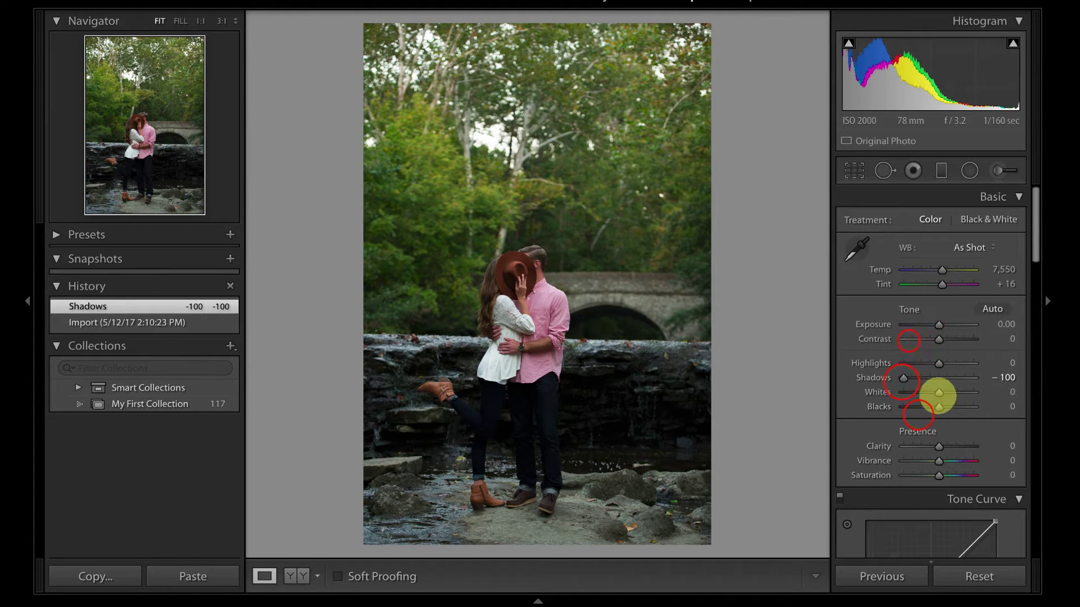
{"action": "left_click", "coordinate": [911, 538]}
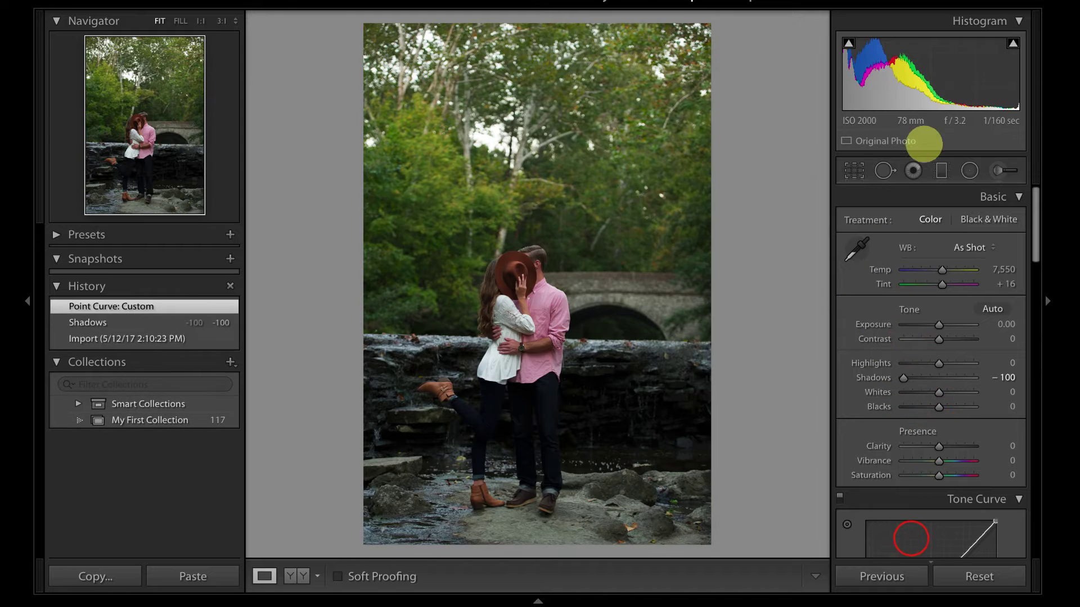
{"action": "left_click_drag", "start_coordinate": [929, 90], "coordinate": [922, 101]}
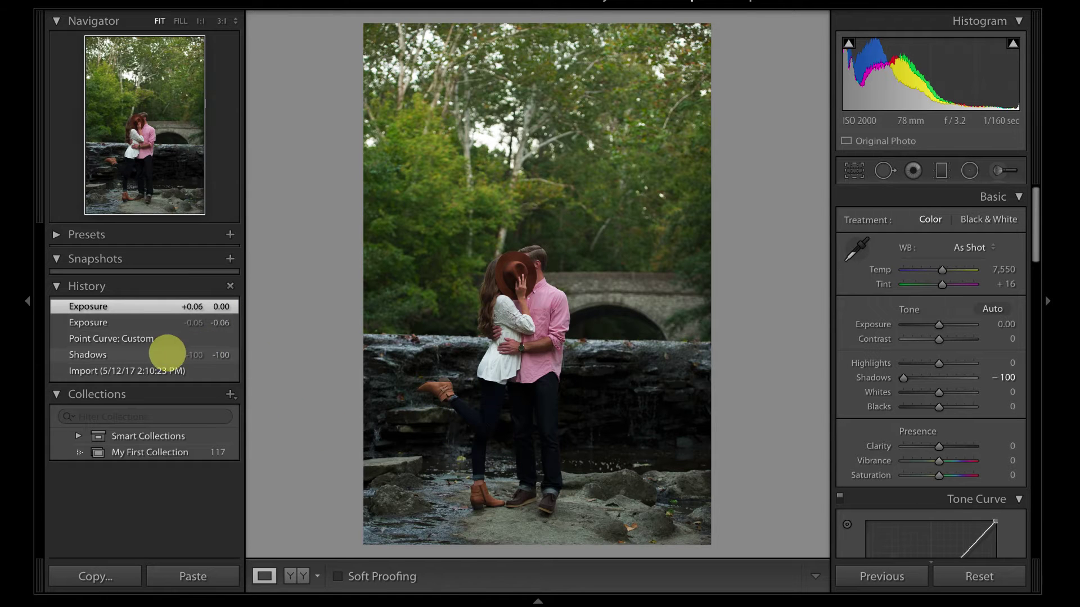
- Compare the photo's import state with its exposure, point curve and shadows states in the edit history
{"action": "left_click", "coordinate": [165, 368]}
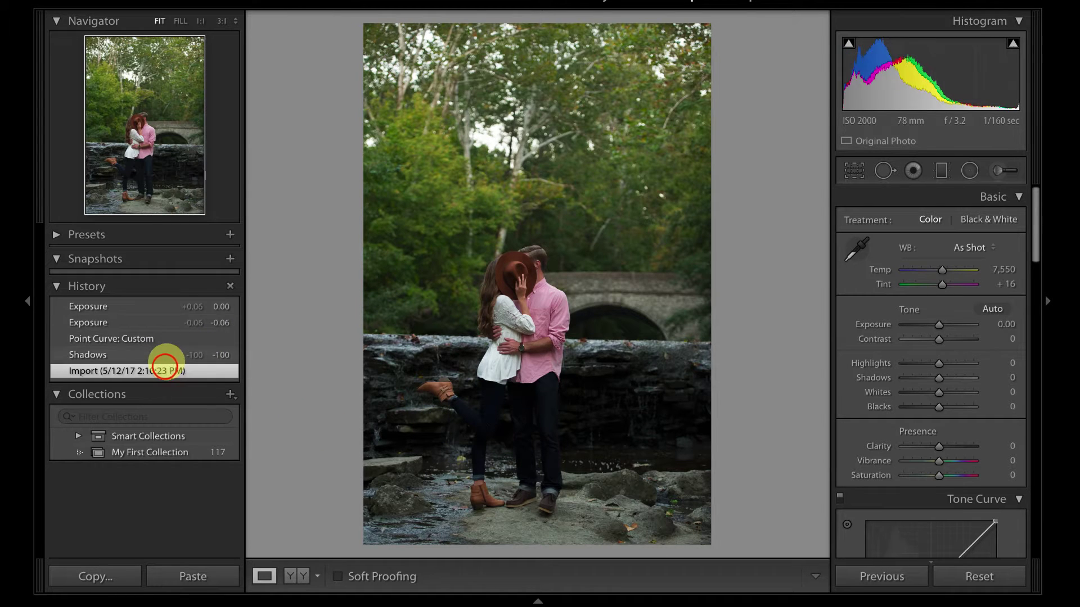
{"action": "left_click", "coordinate": [152, 337]}
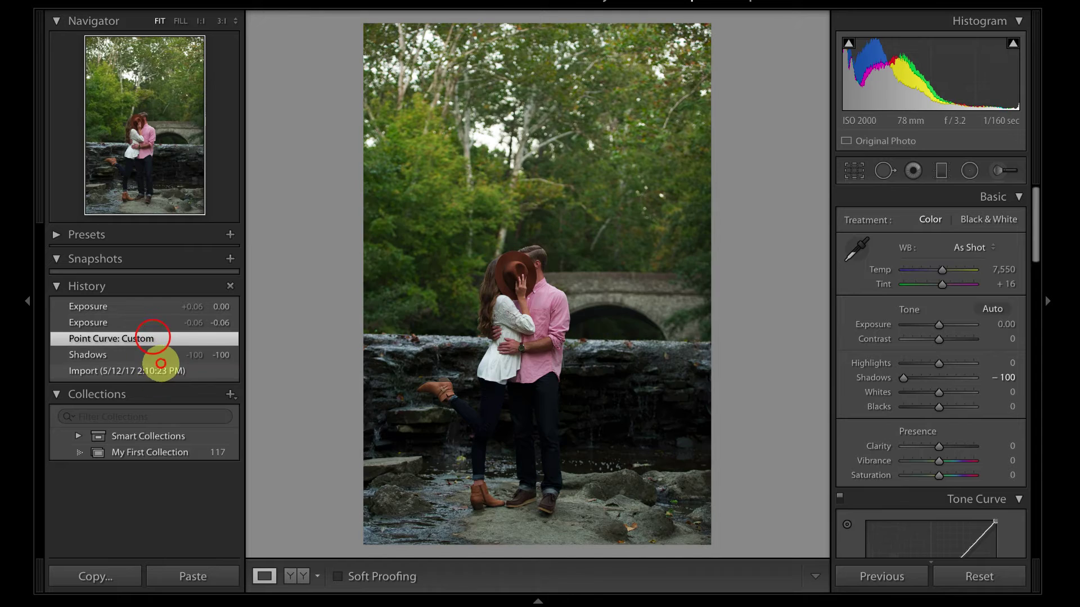
{"action": "left_click", "coordinate": [165, 369]}
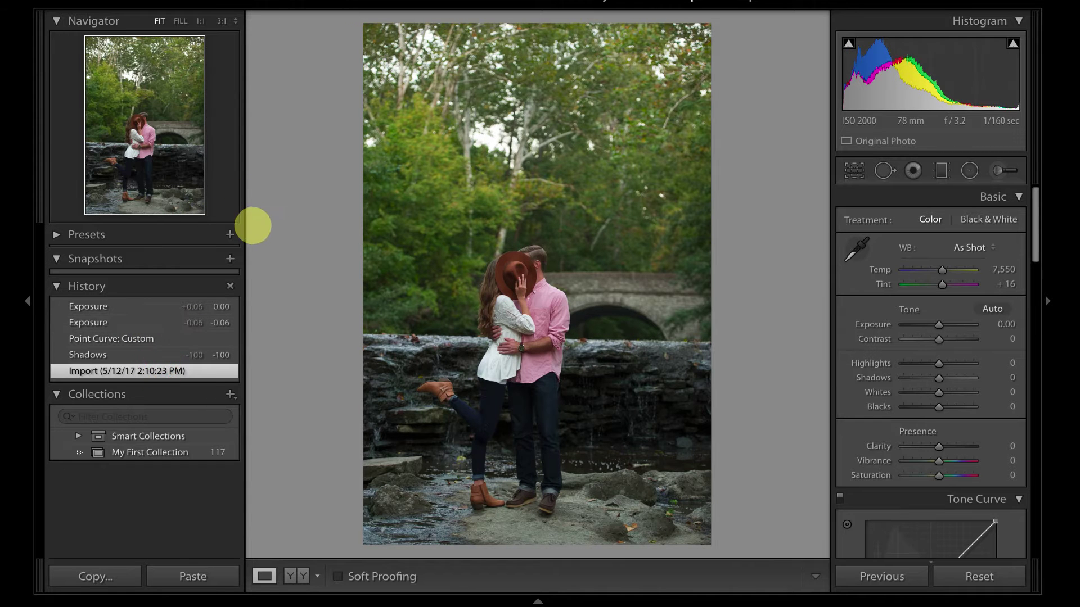
{"action": "left_click", "coordinate": [124, 306]}
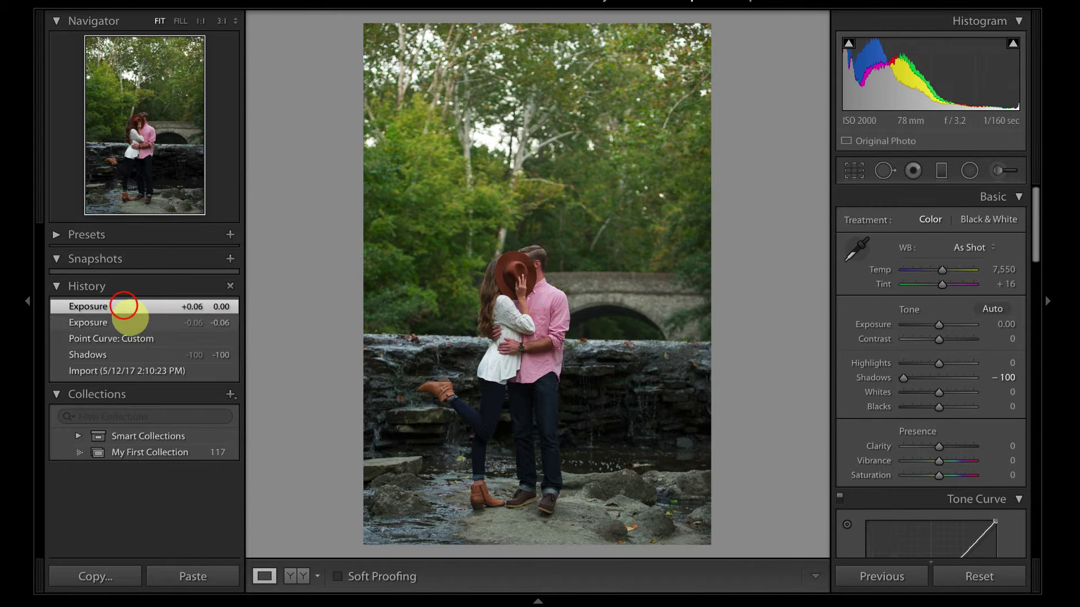
{"action": "left_click", "coordinate": [135, 340]}
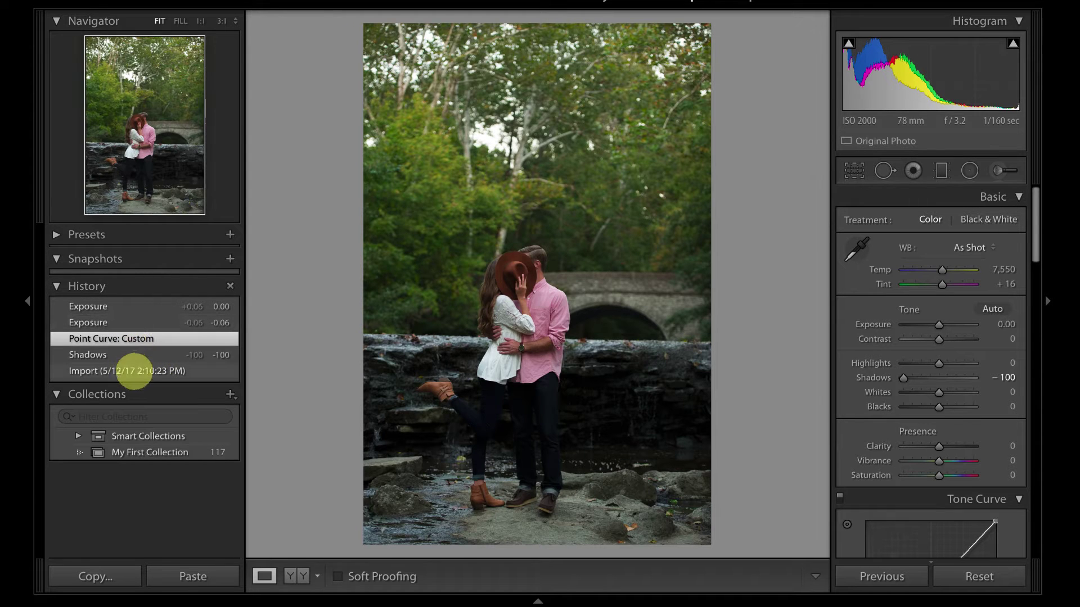
{"action": "left_click", "coordinate": [136, 357]}
{"action": "left_click", "coordinate": [147, 368]}
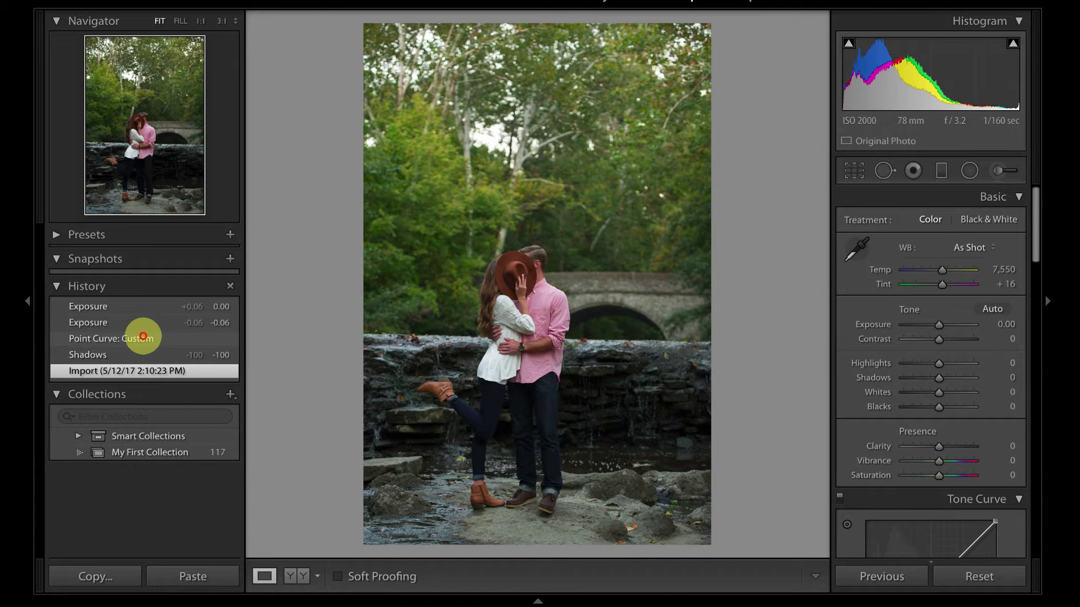
{"action": "left_click", "coordinate": [143, 336]}
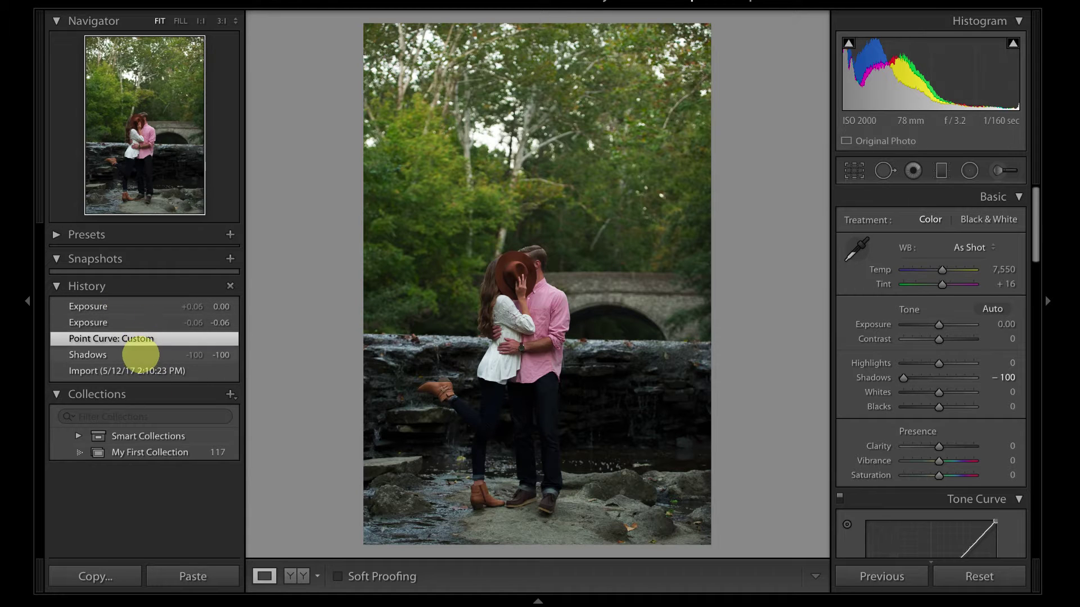
{"action": "left_click", "coordinate": [146, 368]}
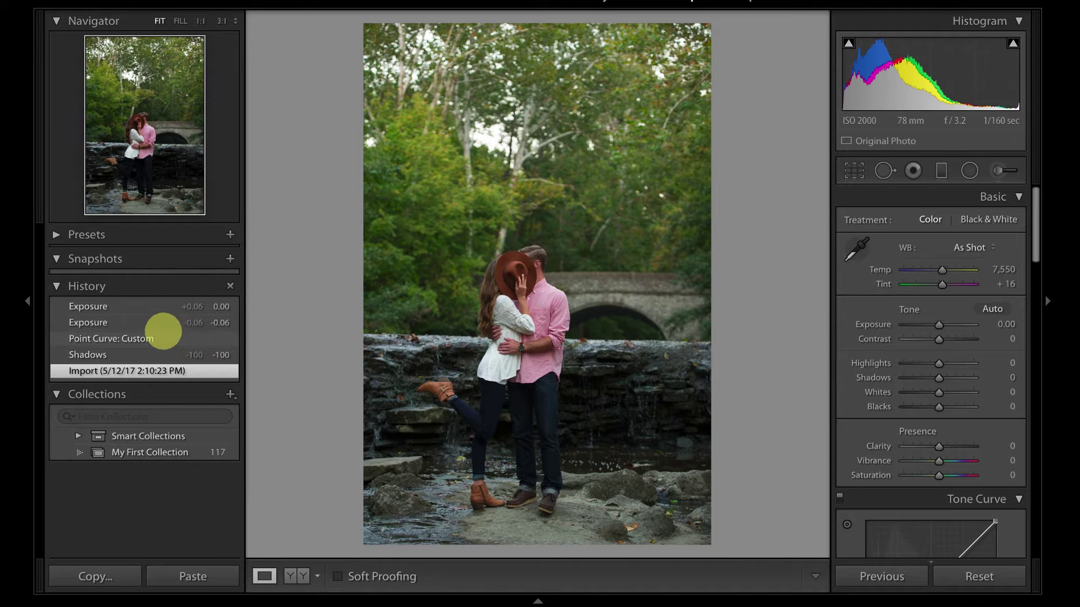
- Return to the point curve history state, try an exposure of -3.26, and revert the photo to its import state
{"action": "left_click", "coordinate": [149, 340]}
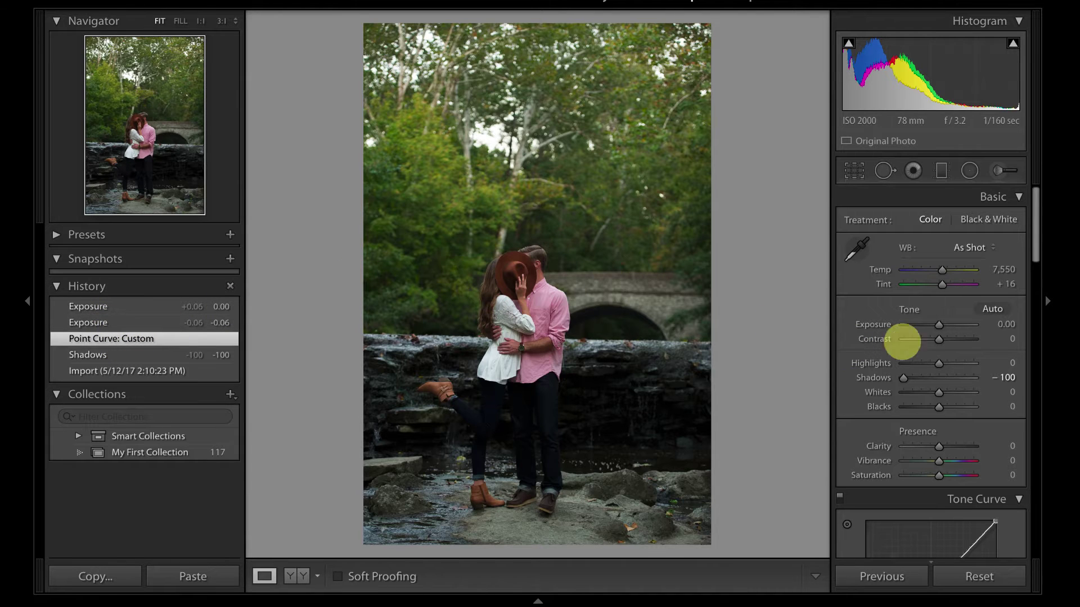
{"action": "left_click_drag", "start_coordinate": [906, 324], "coordinate": [916, 325]}
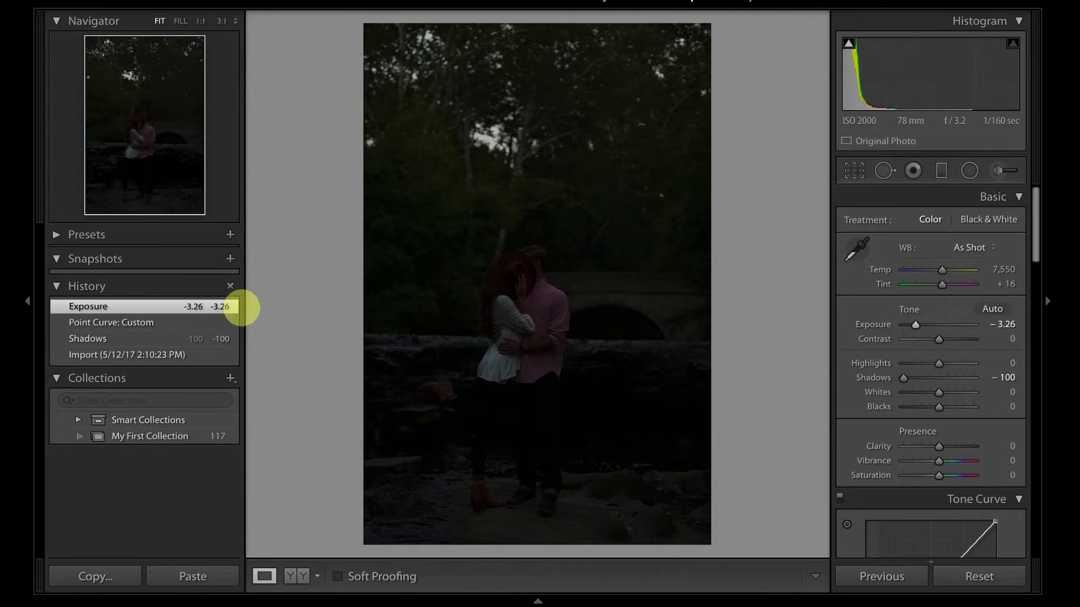
{"action": "left_click", "coordinate": [180, 370]}
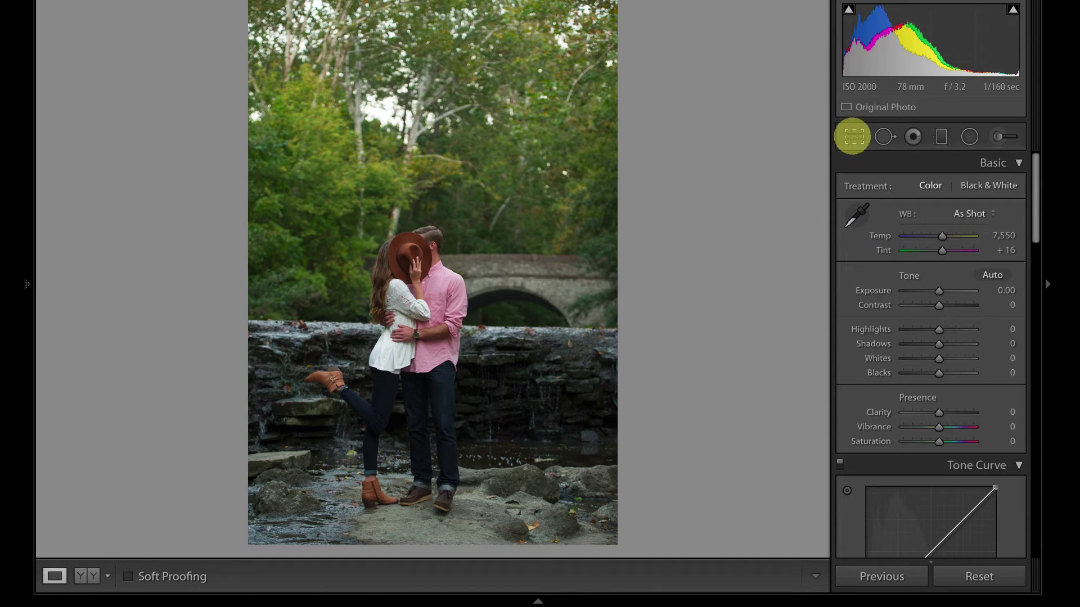
- Try resizing the crop frame from its corner, freely and with constrained proportions, and view the available aspect ratios
{"action": "left_click", "coordinate": [852, 139]}
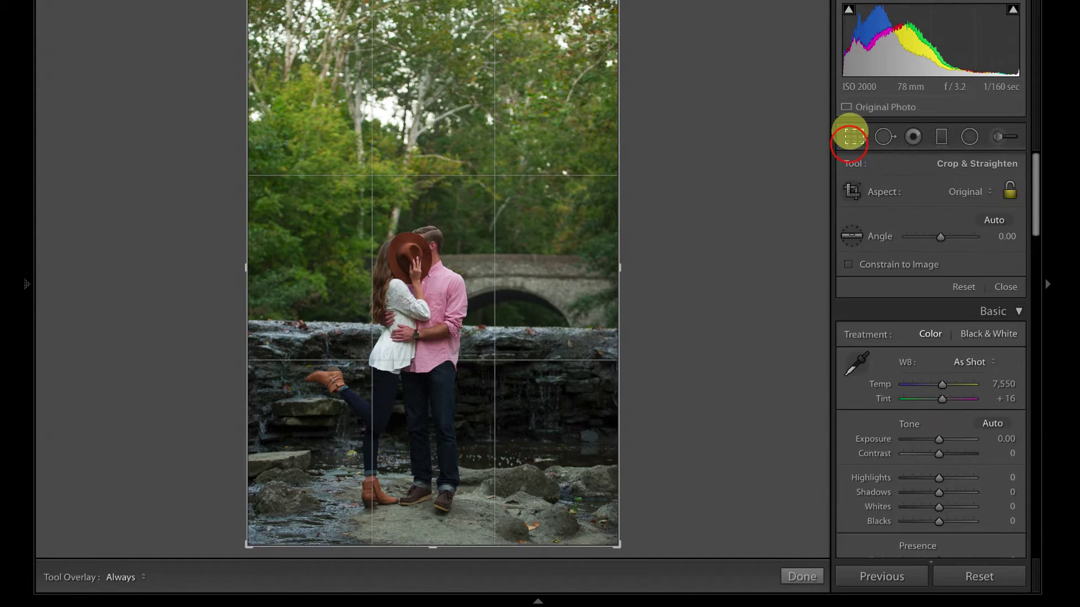
{"action": "left_click_drag", "start_coordinate": [601, 11], "coordinate": [552, 91]}
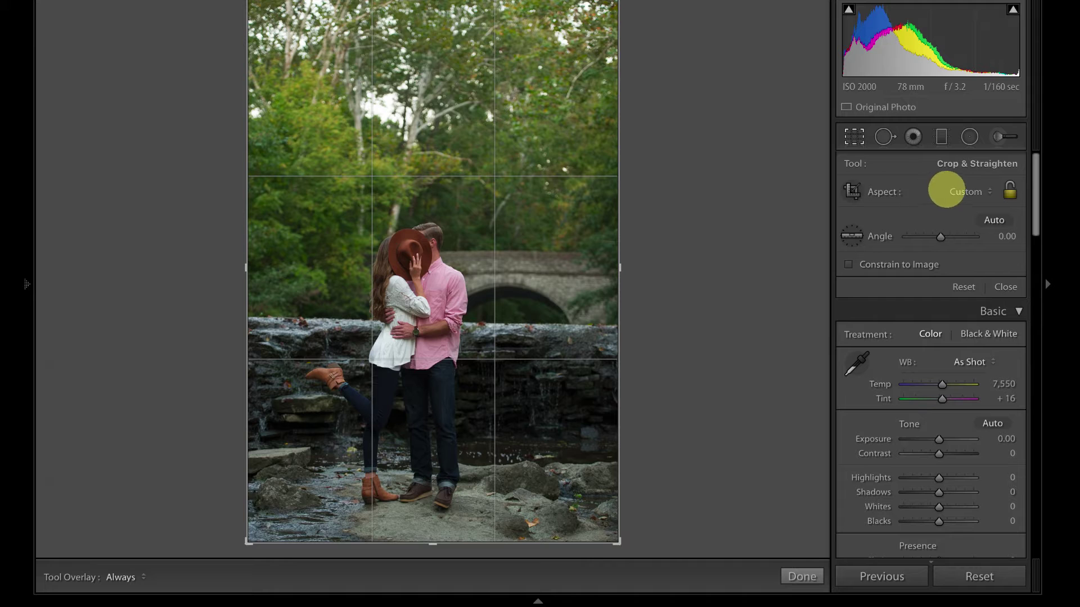
{"action": "key", "text": "shift"}
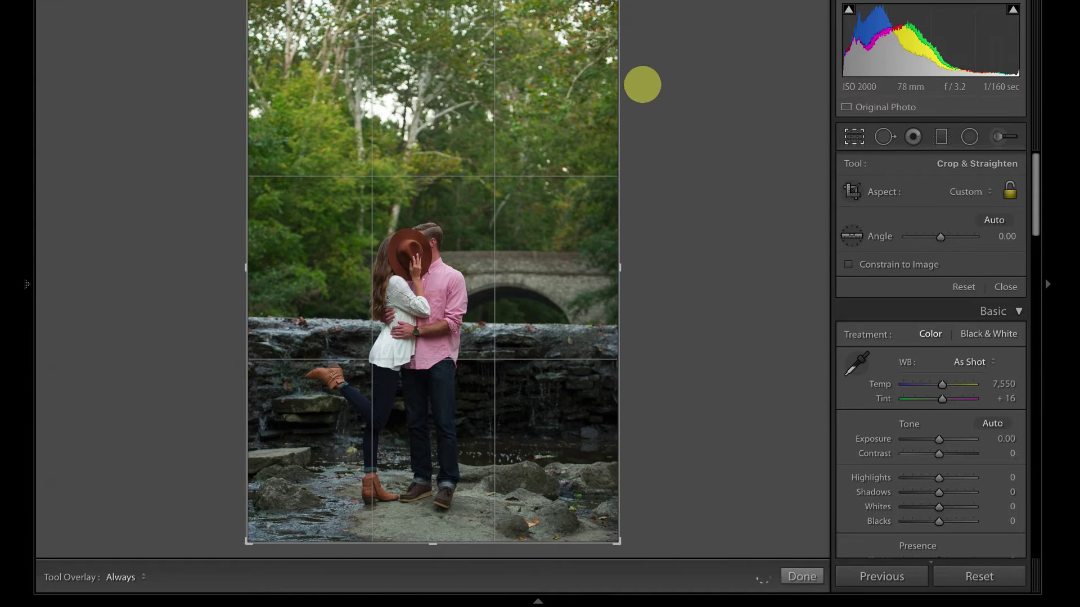
{"action": "left_click_drag", "start_coordinate": [621, 4], "coordinate": [612, 173]}
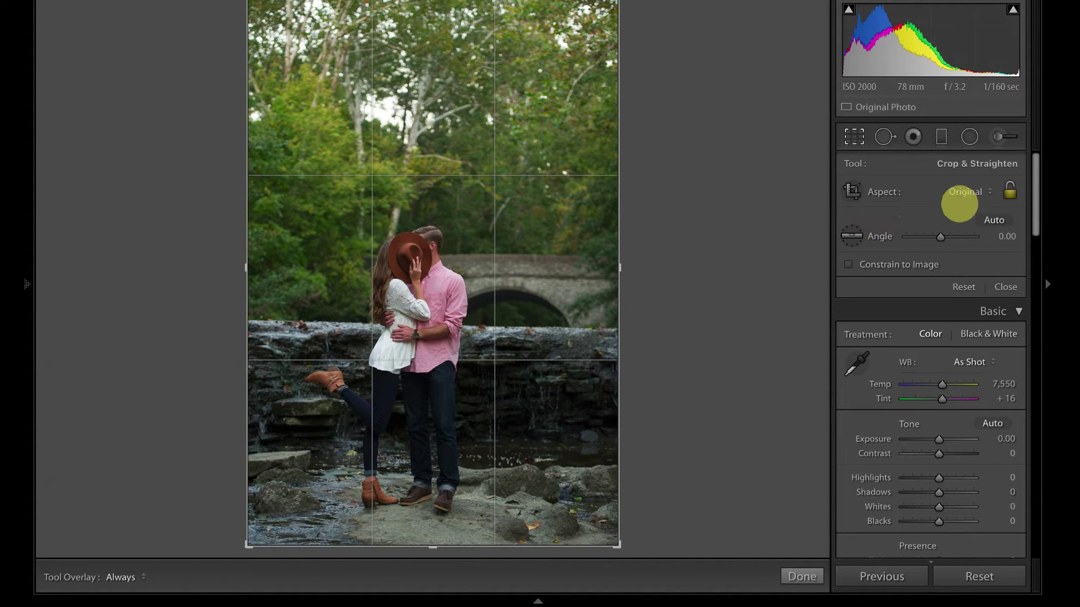
{"action": "left_click", "coordinate": [975, 190]}
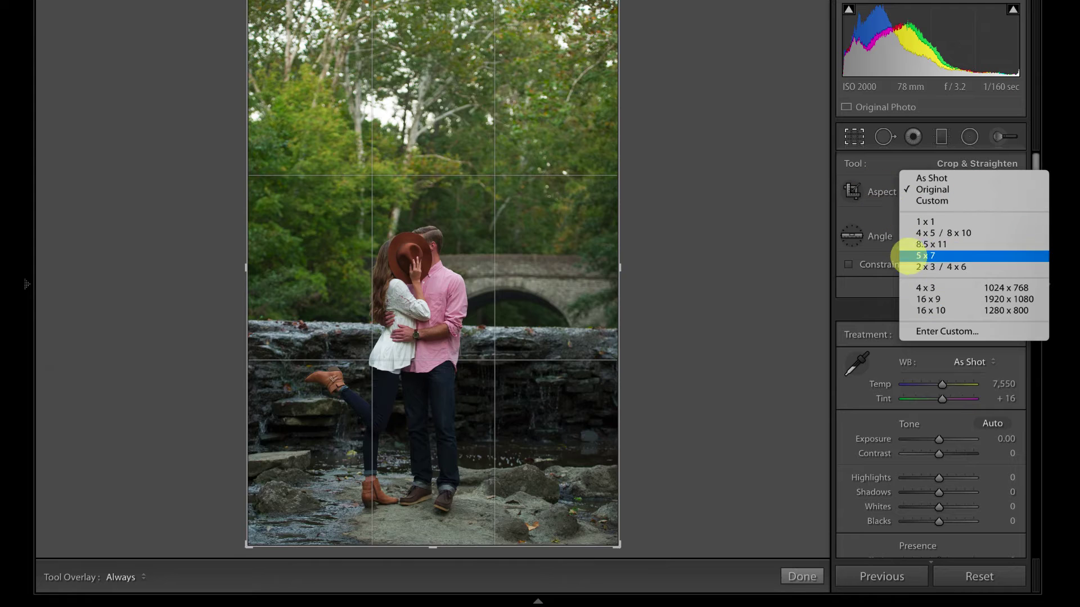
{"action": "left_click", "coordinate": [832, 208]}
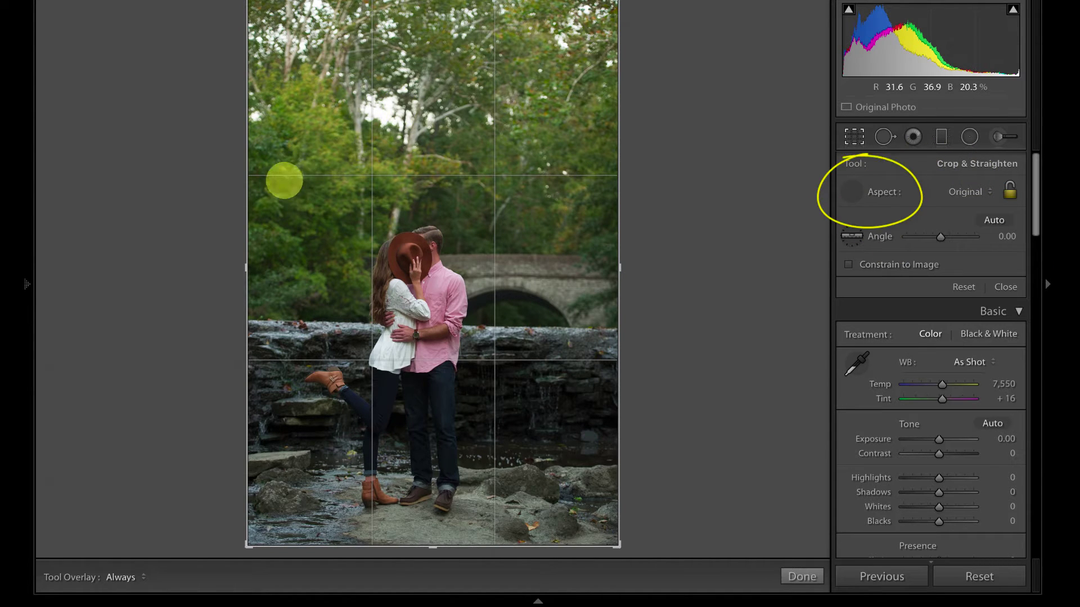
- Try a custom freehand crop drawn closely around the couple, and undo it
{"action": "mouse_move", "coordinate": [273, 198]}
{"action": "left_mouse_down"}
{"action": "mouse_move", "coordinate": [499, 366]}
{"action": "mouse_move", "coordinate": [610, 422]}
{"action": "mouse_move", "coordinate": [589, 458]}
{"action": "mouse_move", "coordinate": [608, 474]}
{"action": "mouse_move", "coordinate": [568, 437]}
{"action": "mouse_move", "coordinate": [610, 479]}
{"action": "mouse_move", "coordinate": [574, 448]}
{"action": "mouse_move", "coordinate": [518, 491]}
{"action": "mouse_move", "coordinate": [537, 528]}
{"action": "mouse_move", "coordinate": [522, 532]}
{"action": "left_mouse_up"}
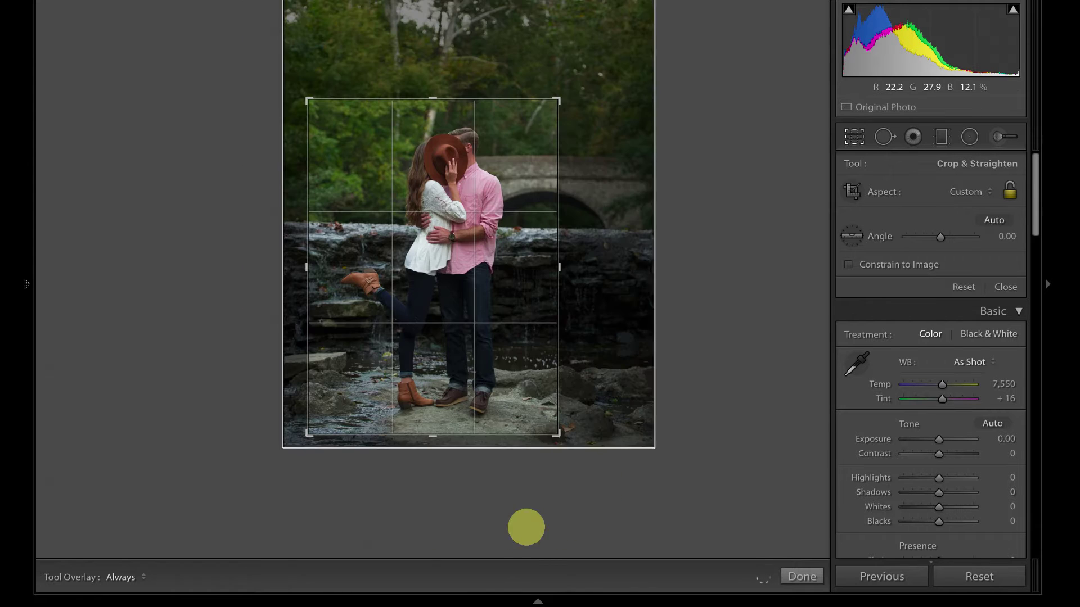
{"action": "key", "text": "Return"}
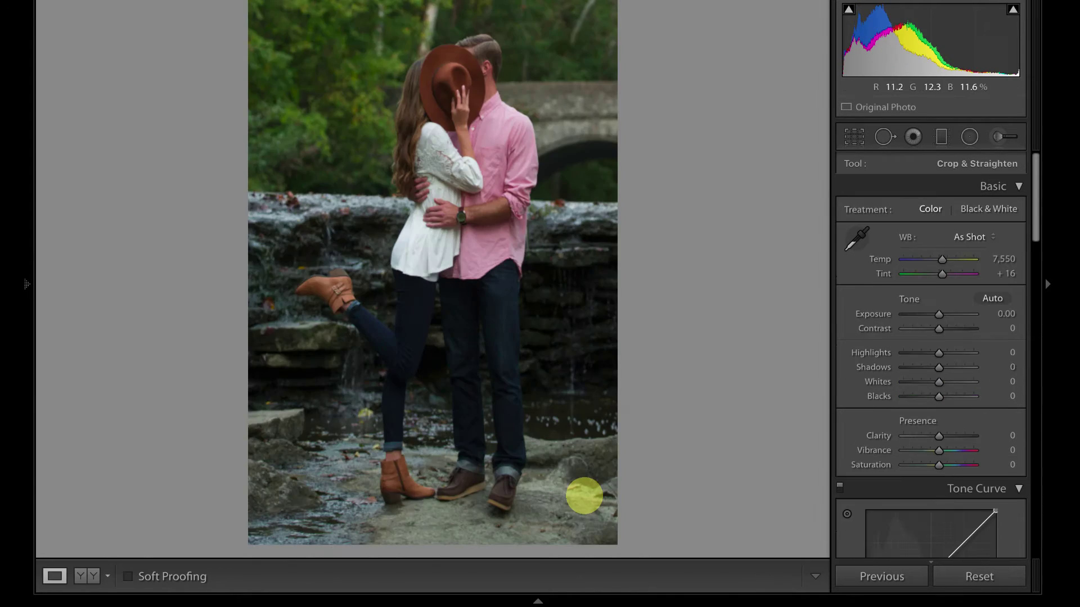
{"action": "key", "text": "ctrl+z"}
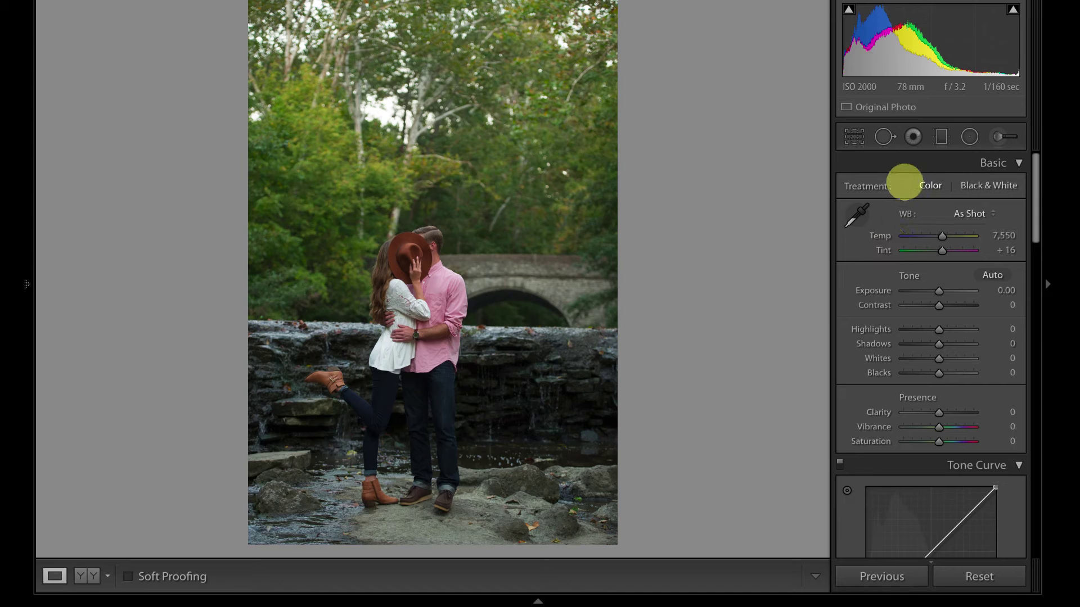
- Straighten the photo along the top edge of the waterfall ledge to an angle of -1.20 and apply the crop
{"action": "left_click", "coordinate": [843, 138]}
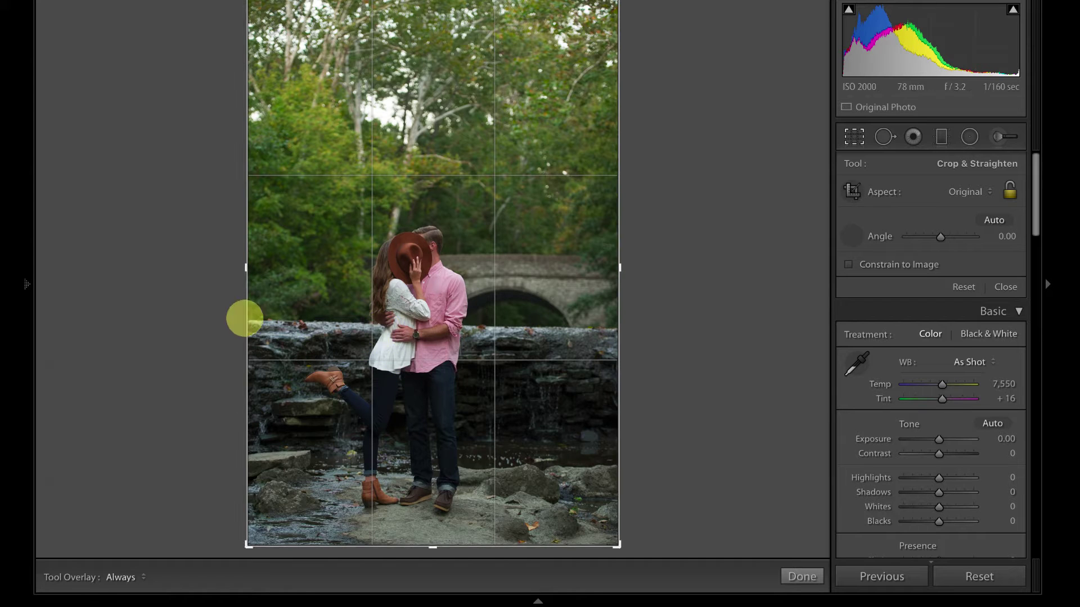
{"action": "left_click", "coordinate": [848, 237]}
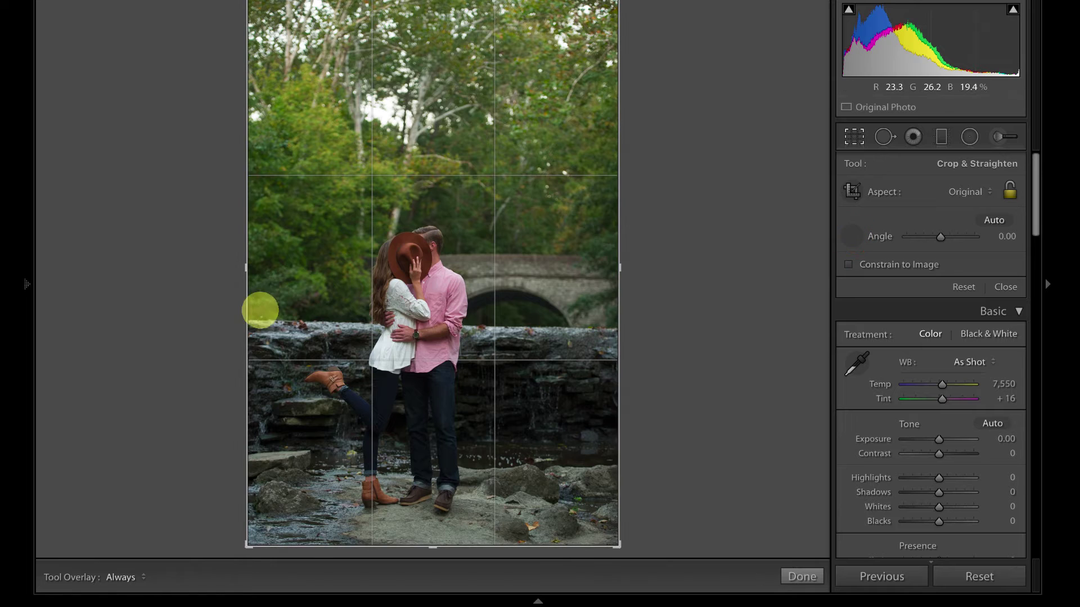
{"action": "left_click", "coordinate": [246, 320]}
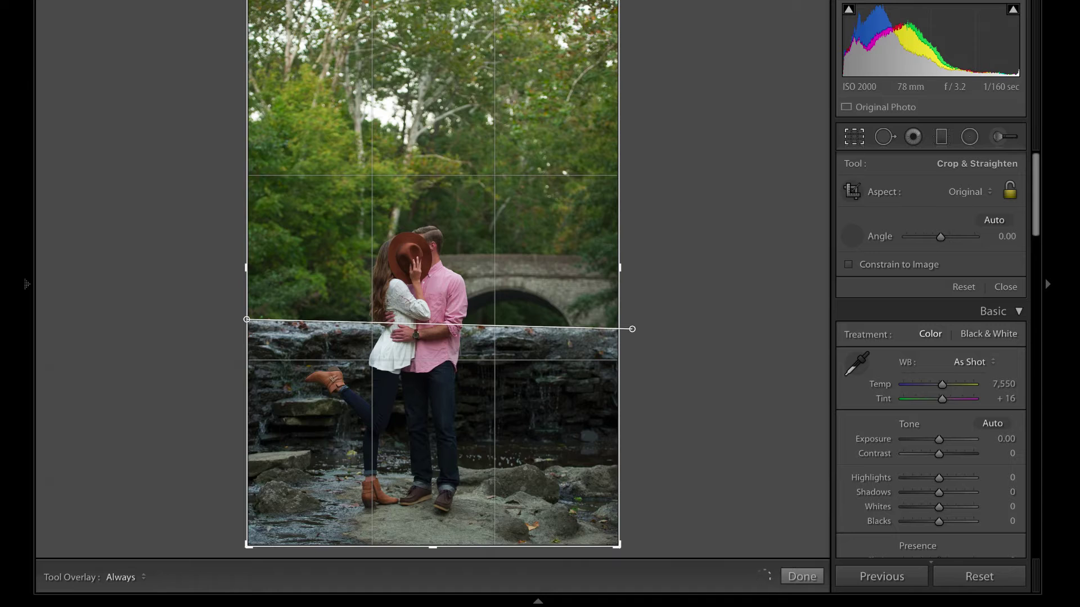
{"action": "left_click_drag", "start_coordinate": [632, 329], "coordinate": [633, 328]}
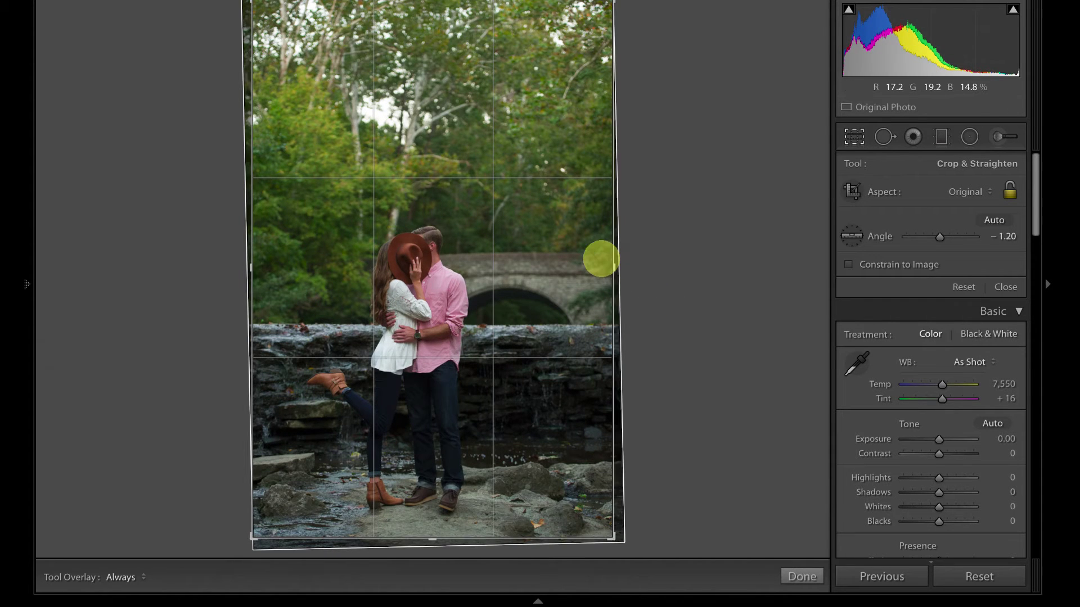
{"action": "key", "text": "Return"}
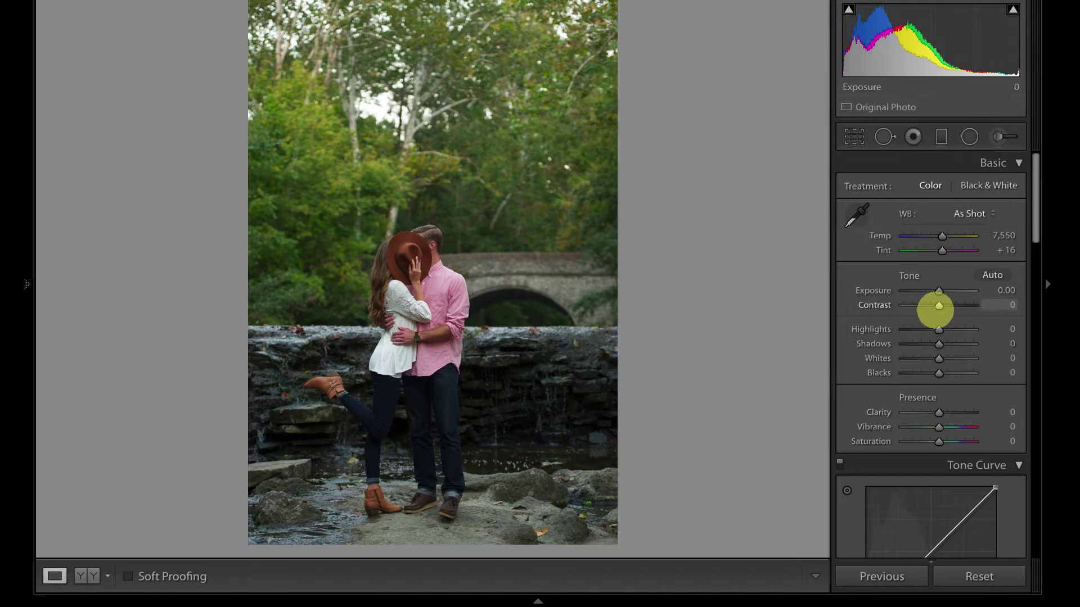
- Reopen the crop and try the Constrain to Image option on and off
{"action": "left_click", "coordinate": [854, 136]}
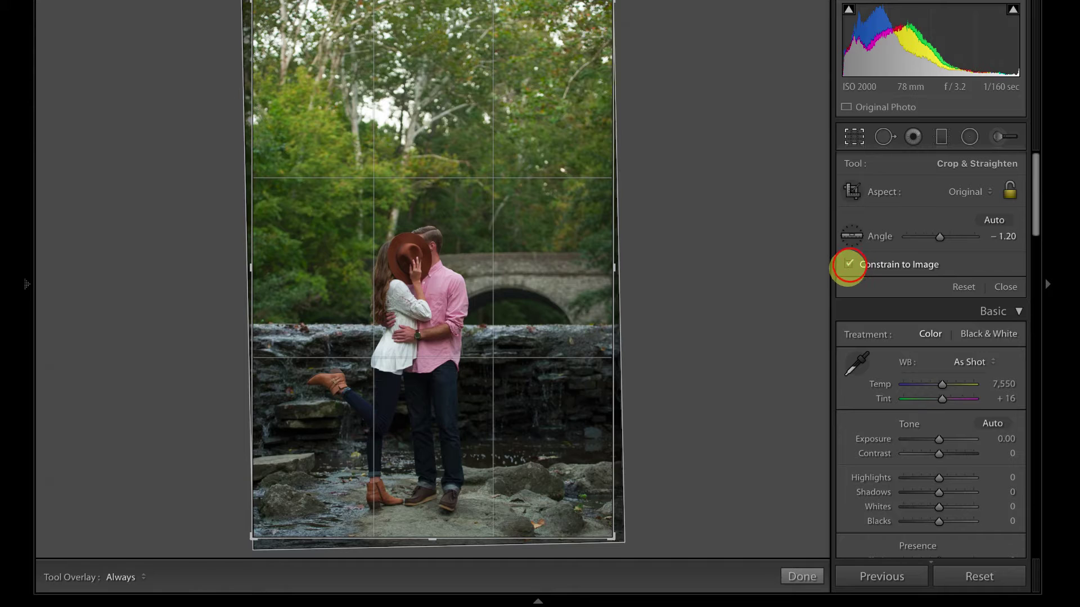
{"action": "left_click", "coordinate": [848, 264]}
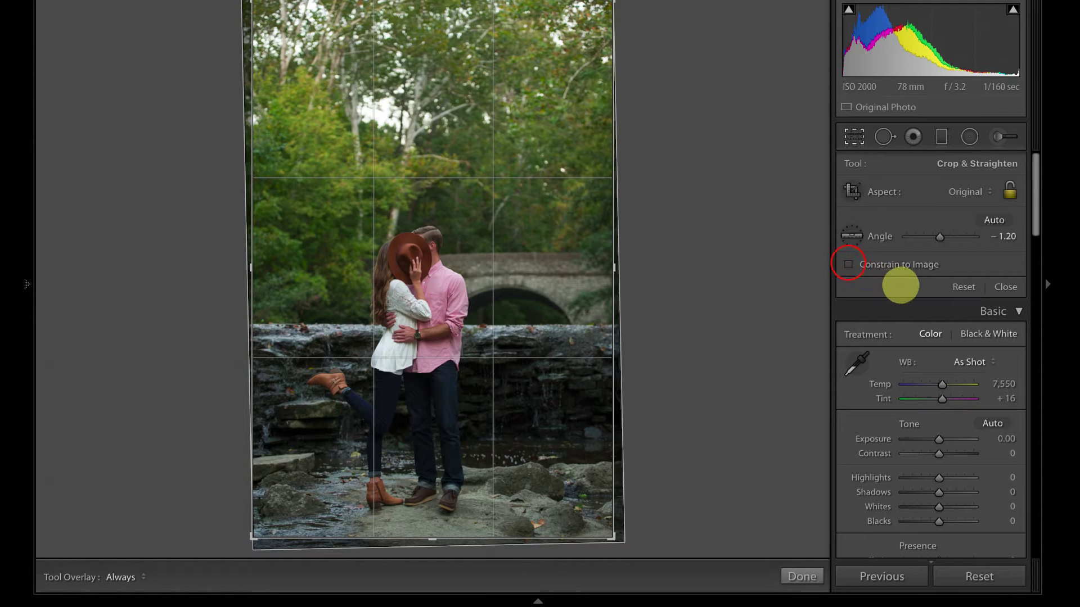
- Activate the Spot Removal tool and switch to the close-up couple portrait CAM_4330.NEF
{"action": "left_click", "coordinate": [893, 144]}
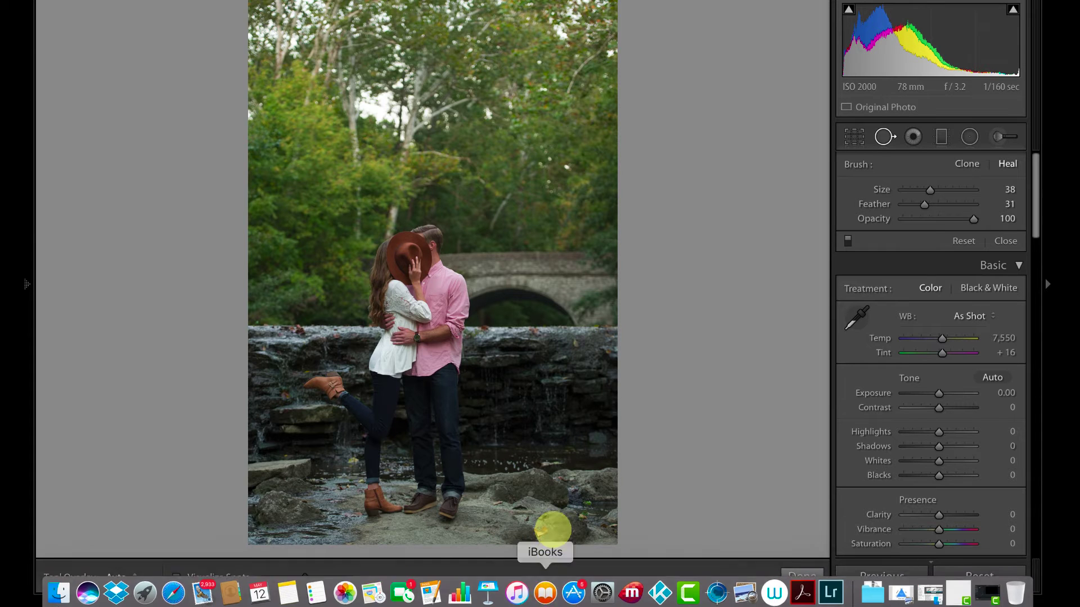
{"action": "left_click", "coordinate": [536, 597]}
{"action": "left_click", "coordinate": [542, 552]}
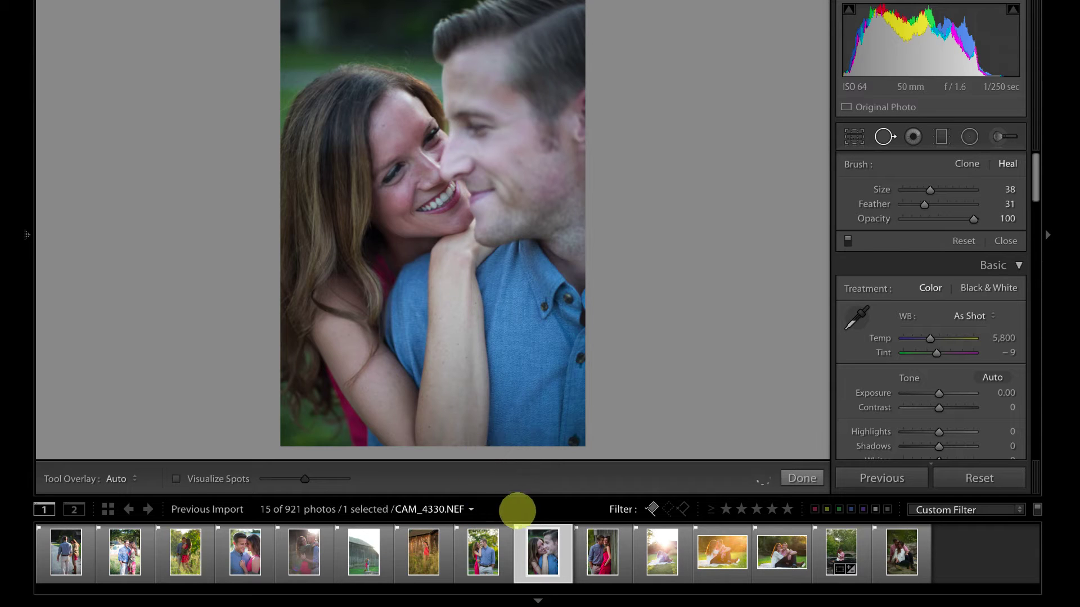
{"action": "left_click", "coordinate": [534, 597]}
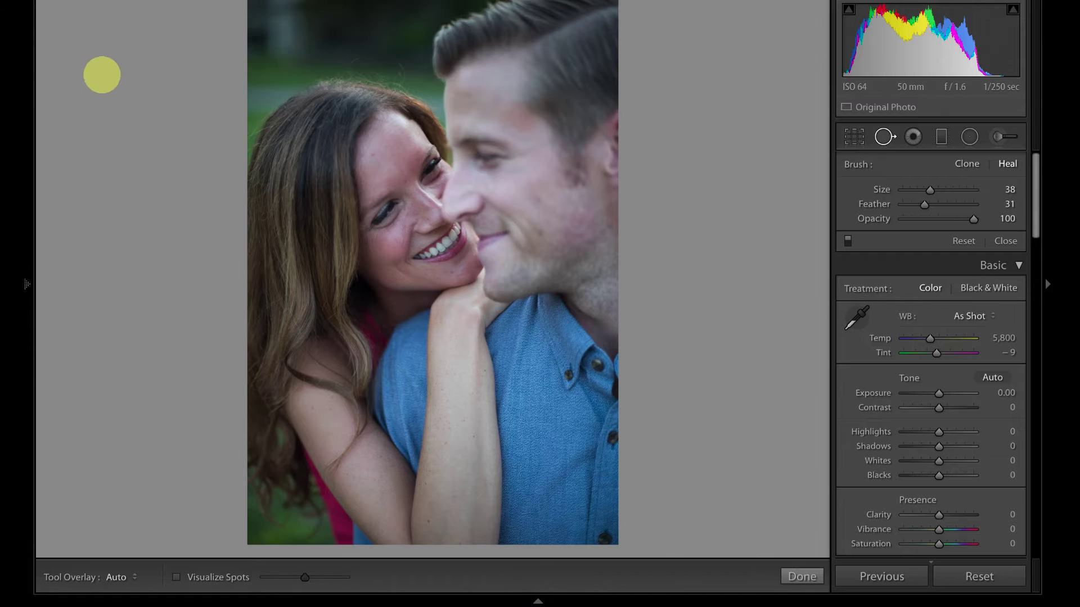
- Zoom in on the woman's forehead in the portrait to examine the red blemish
{"action": "left_click", "coordinate": [27, 109]}
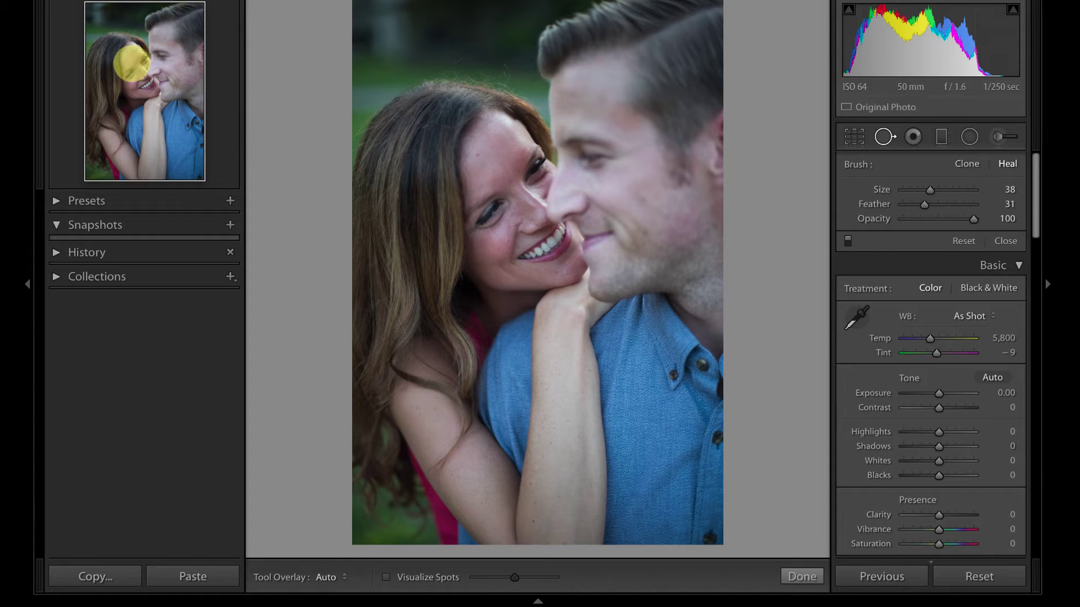
{"action": "left_click", "coordinate": [129, 60]}
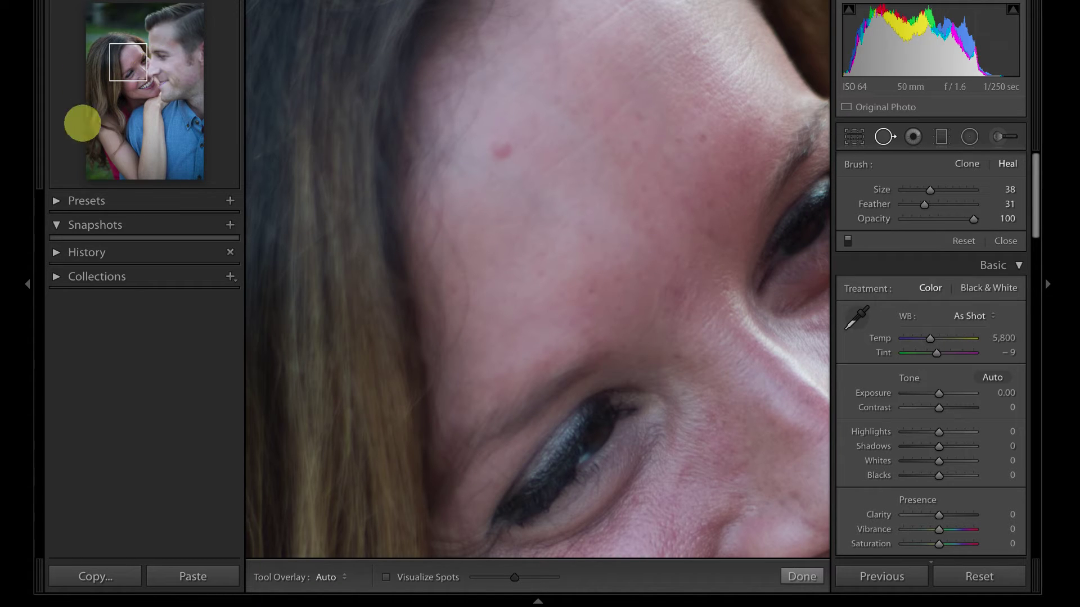
{"action": "left_click", "coordinate": [161, 2]}
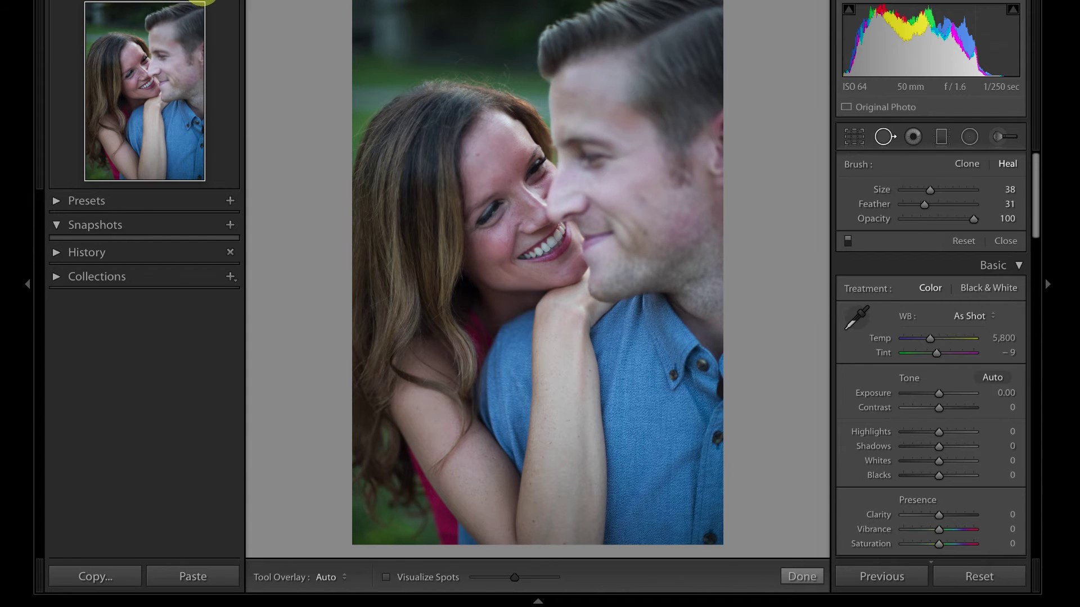
{"action": "left_click", "coordinate": [205, 1]}
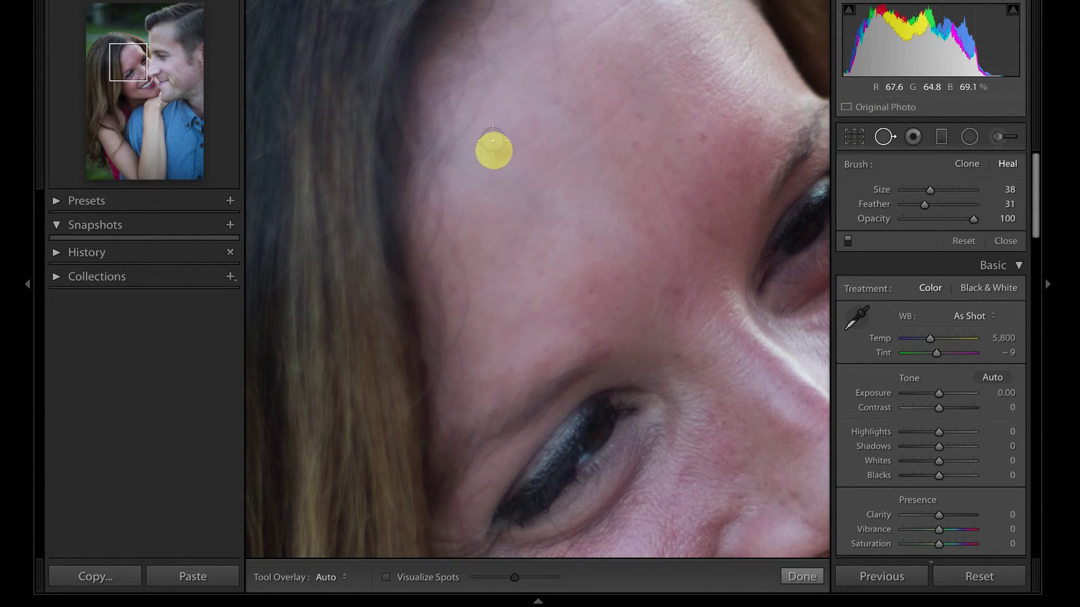
- Set Spot Removal to Clone, try covering the red forehead blemish with a size of 59, and undo the spot
{"action": "left_click", "coordinate": [882, 136]}
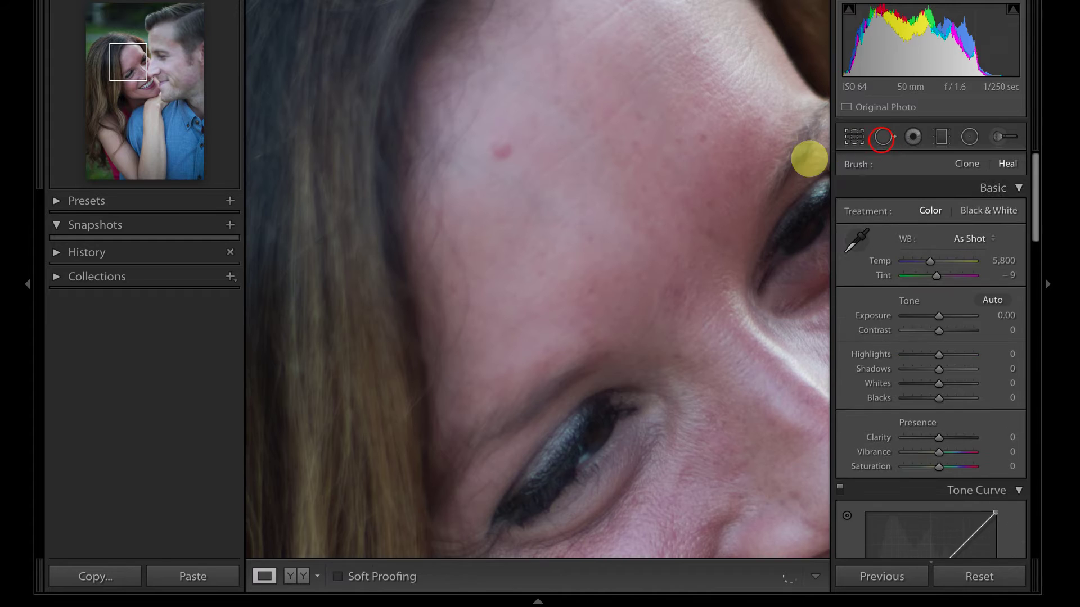
{"action": "left_click", "coordinate": [883, 137]}
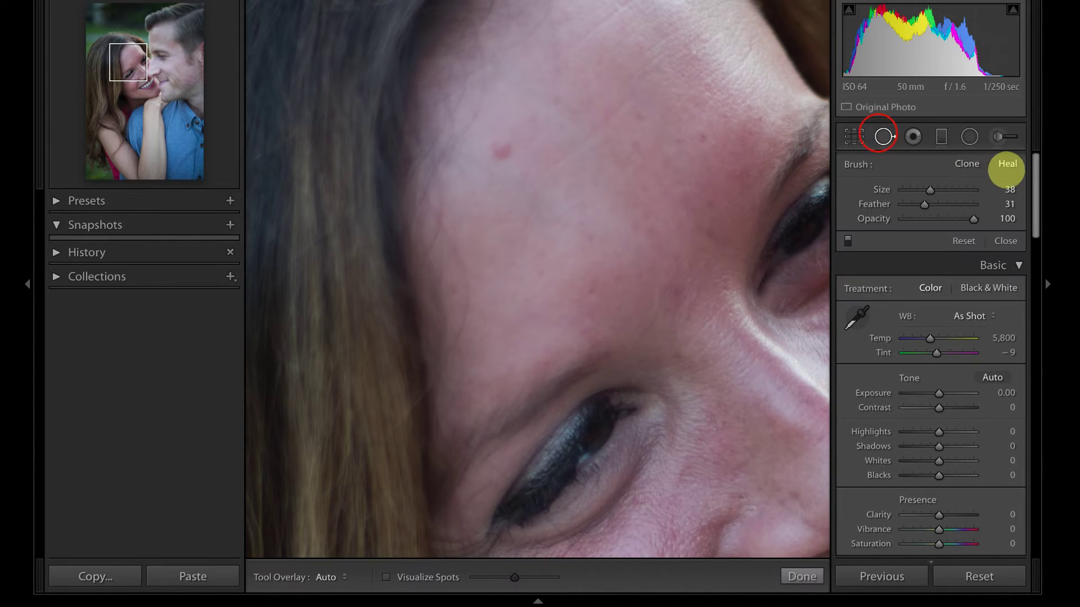
{"action": "left_click", "coordinate": [967, 164]}
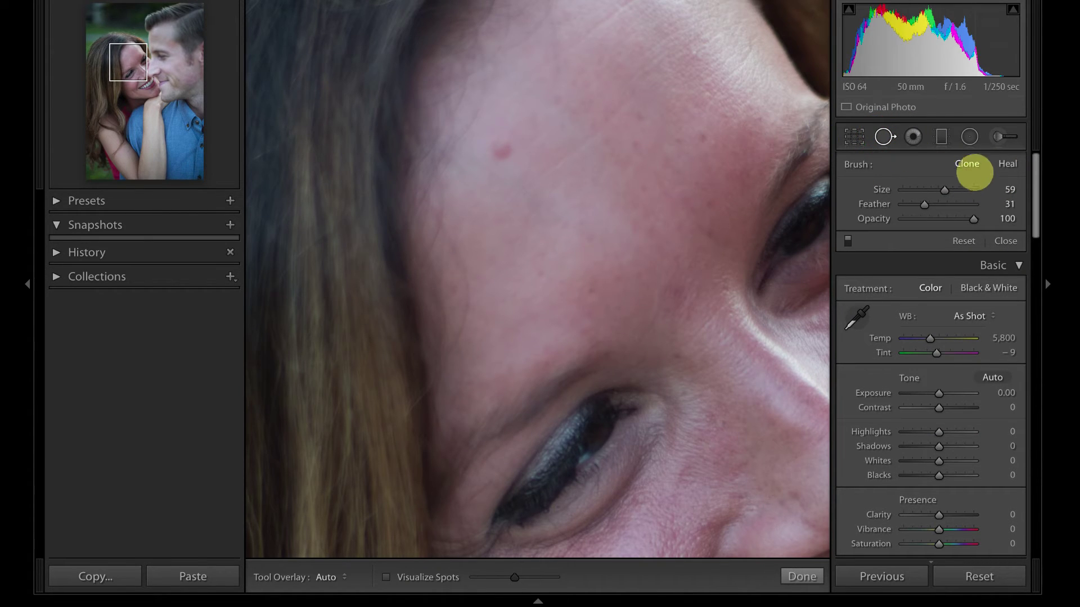
{"action": "scroll", "coordinate": [500, 144], "scroll_direction": "up", "scroll_amount": 3}
{"action": "left_click", "coordinate": [498, 149]}
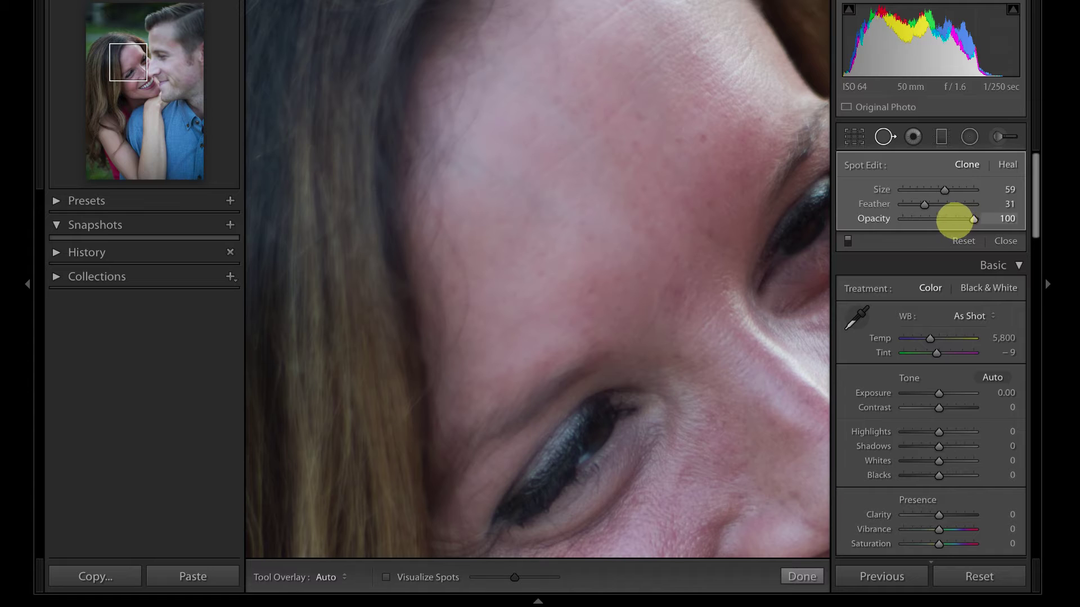
{"action": "key", "text": "ctrl+z"}
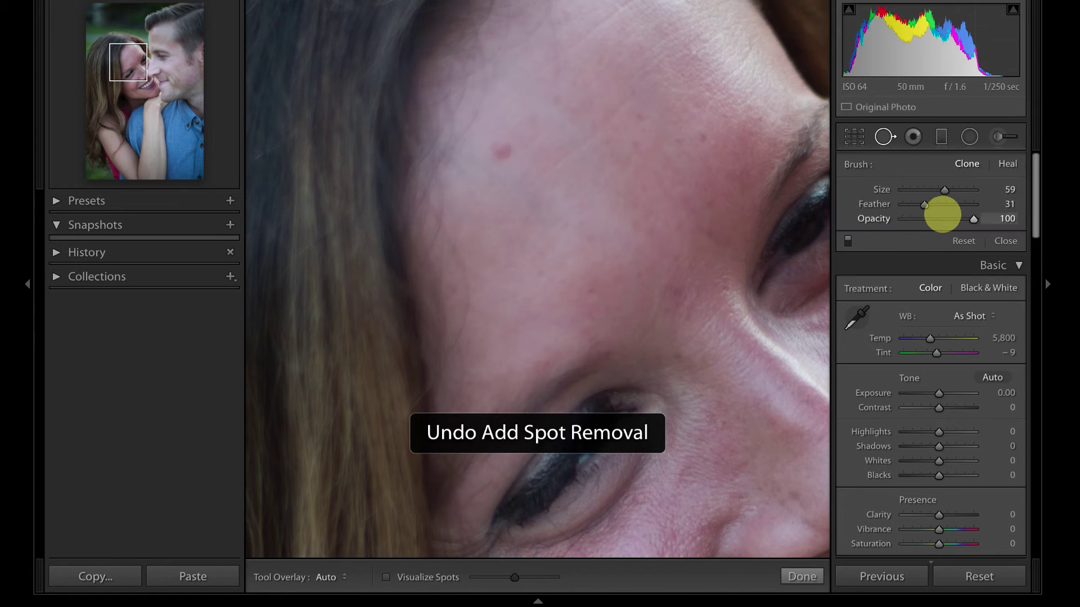
{"action": "key", "text": "ctrl+shift+z"}
{"action": "key", "text": "ctrl+z"}
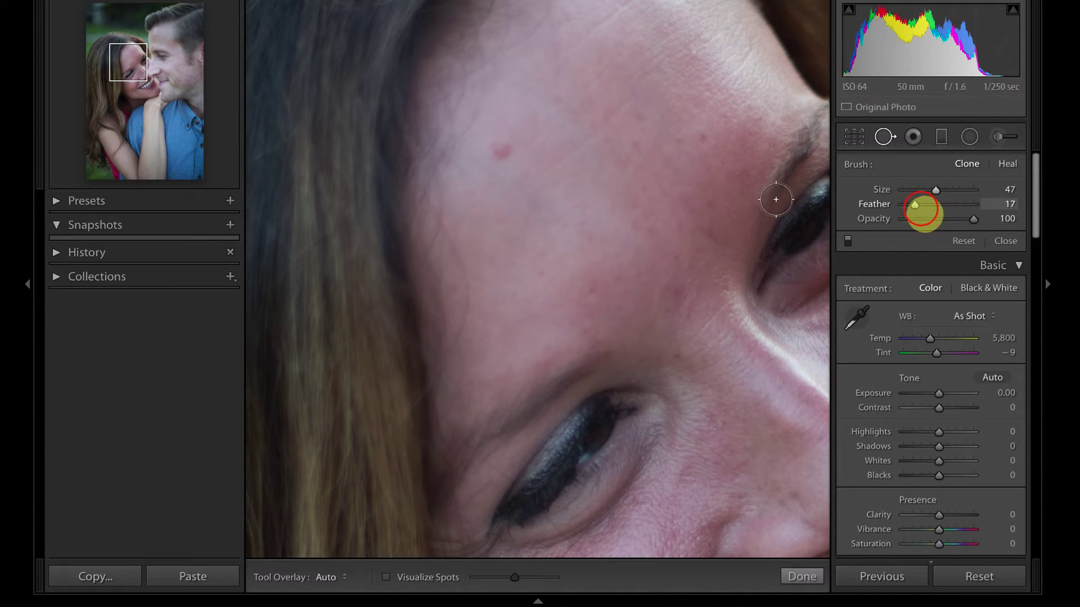
- Set the clone brush to size 47 and feather 68, try it on the forehead blemish, and undo the spot
{"action": "left_click_drag", "start_coordinate": [941, 214], "coordinate": [951, 214]}
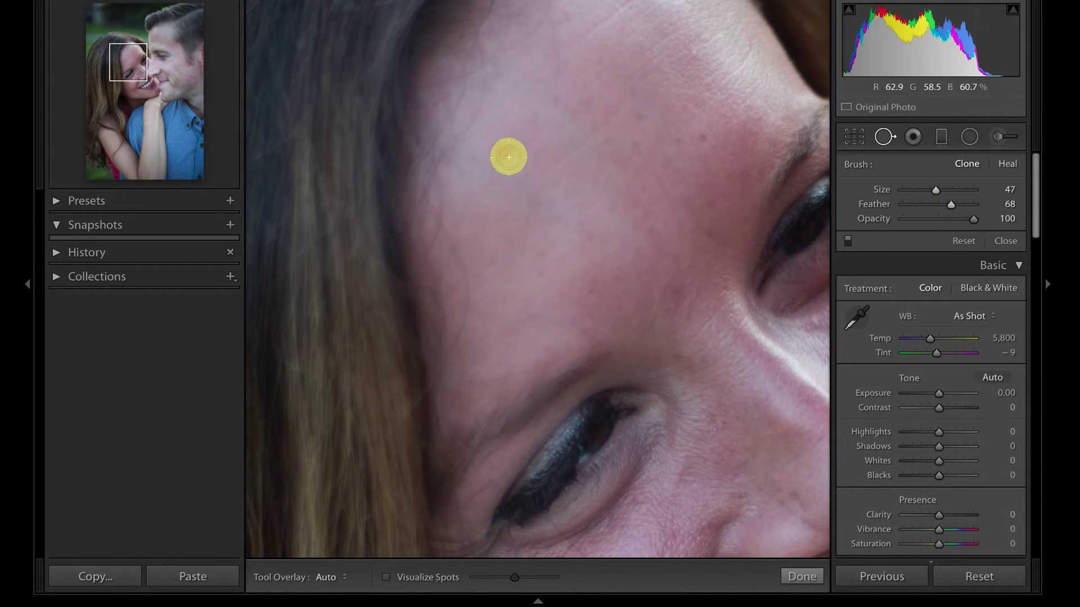
{"action": "left_click", "coordinate": [499, 152]}
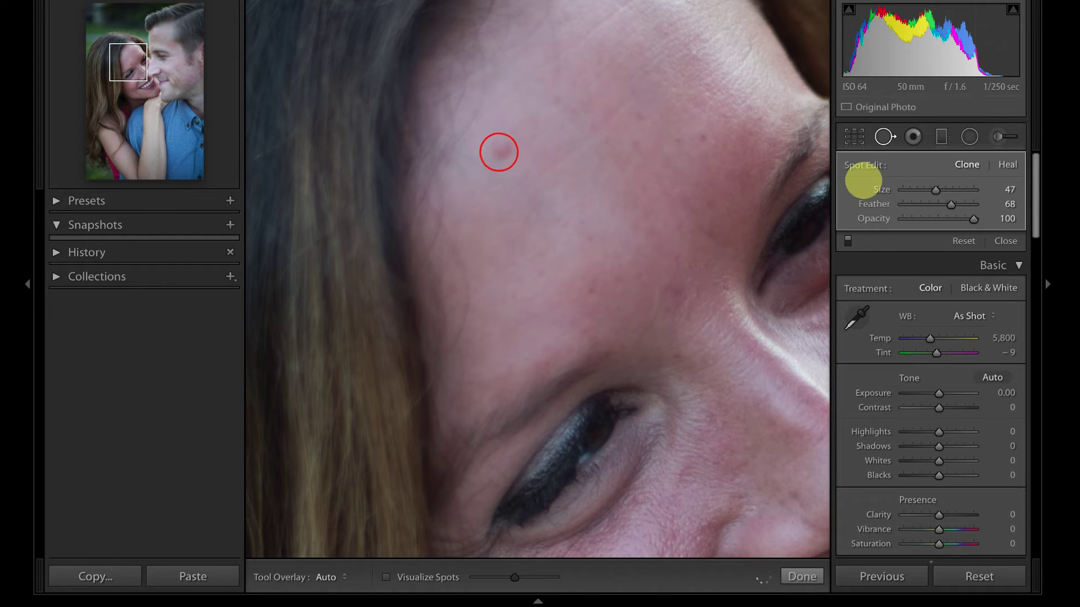
{"action": "key", "text": "ctrl+z"}
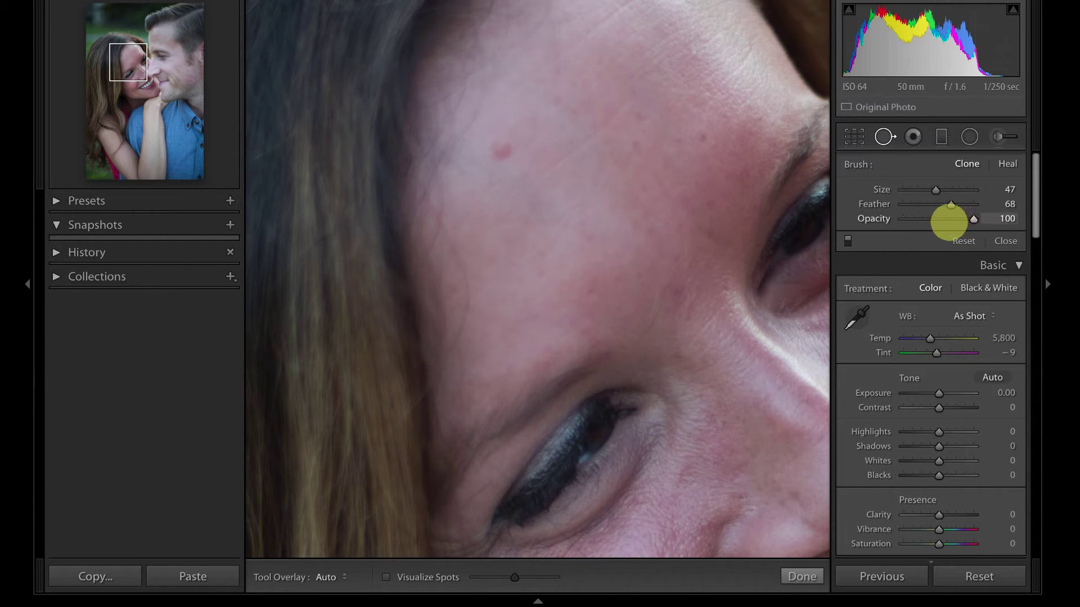
- Clone over the forehead blemish at an opacity of 65 and lower the spot's opacity to 1
{"action": "left_click_drag", "start_coordinate": [947, 223], "coordinate": [949, 220]}
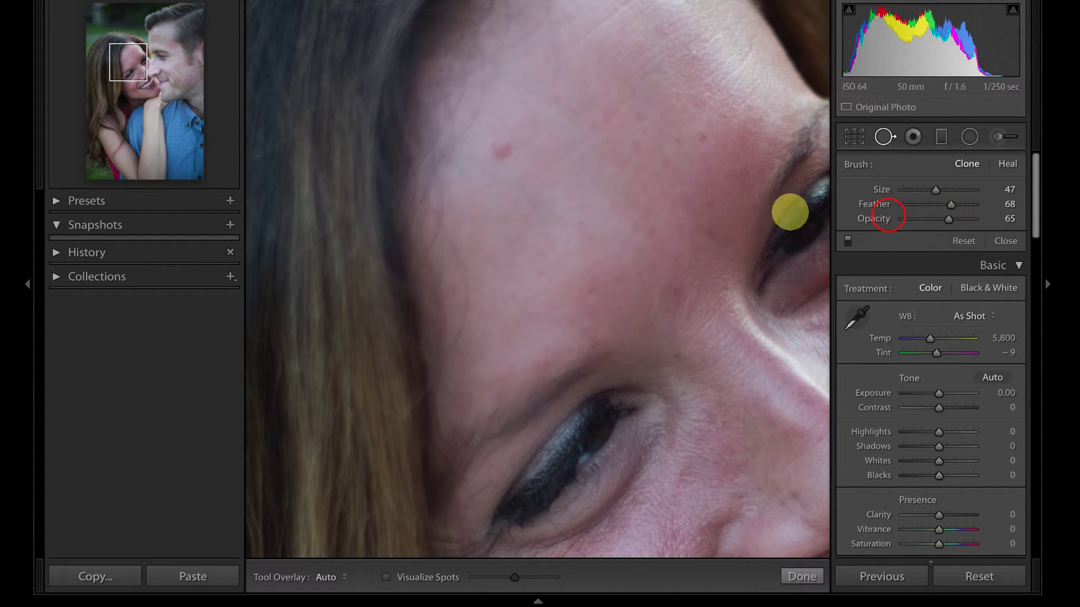
{"action": "left_click", "coordinate": [503, 150]}
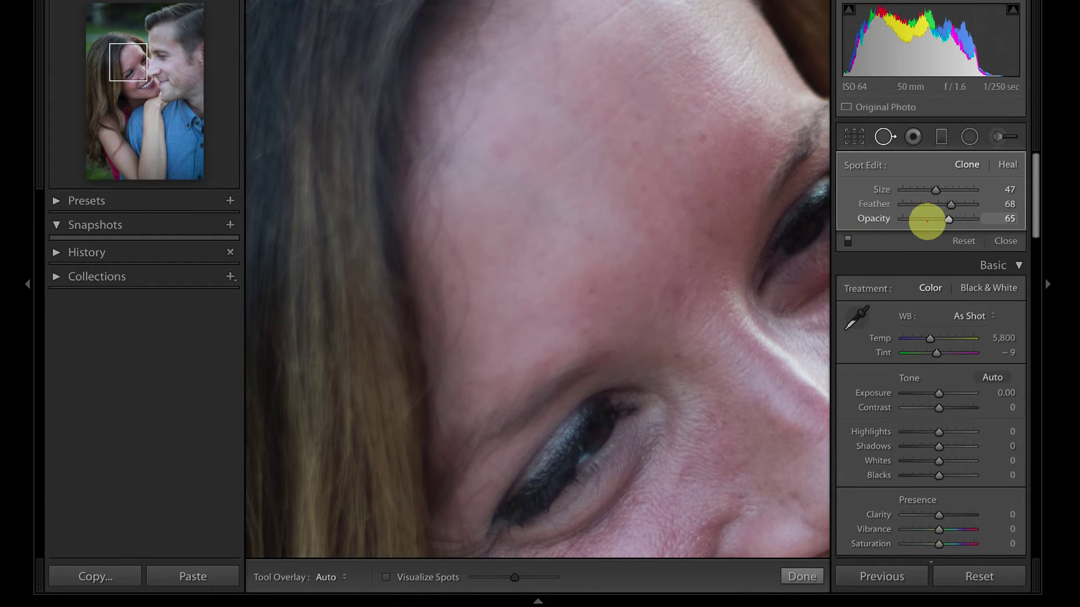
{"action": "left_click_drag", "start_coordinate": [926, 220], "coordinate": [882, 223]}
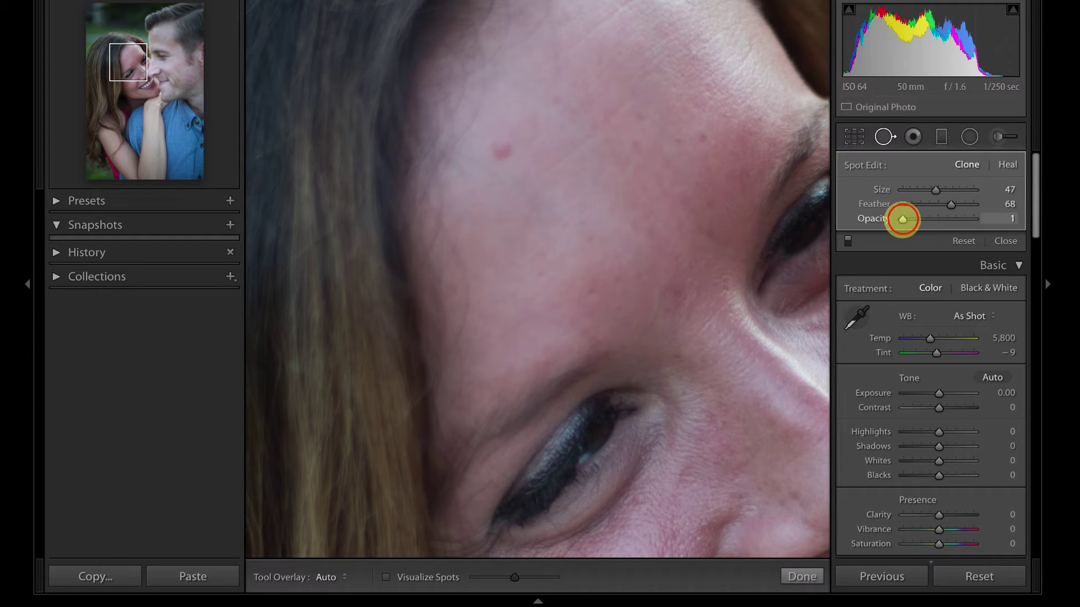
- Raise the forehead clone spot's opacity to 100 and undo the clone
{"action": "left_click_drag", "start_coordinate": [902, 219], "coordinate": [999, 218]}
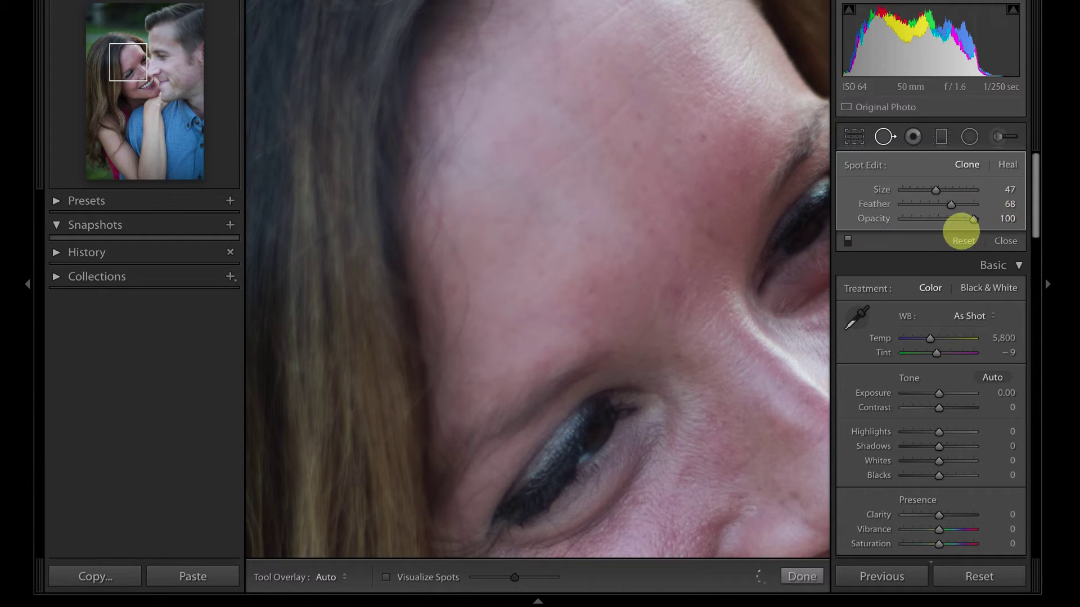
{"action": "key", "text": "ctrl+z"}
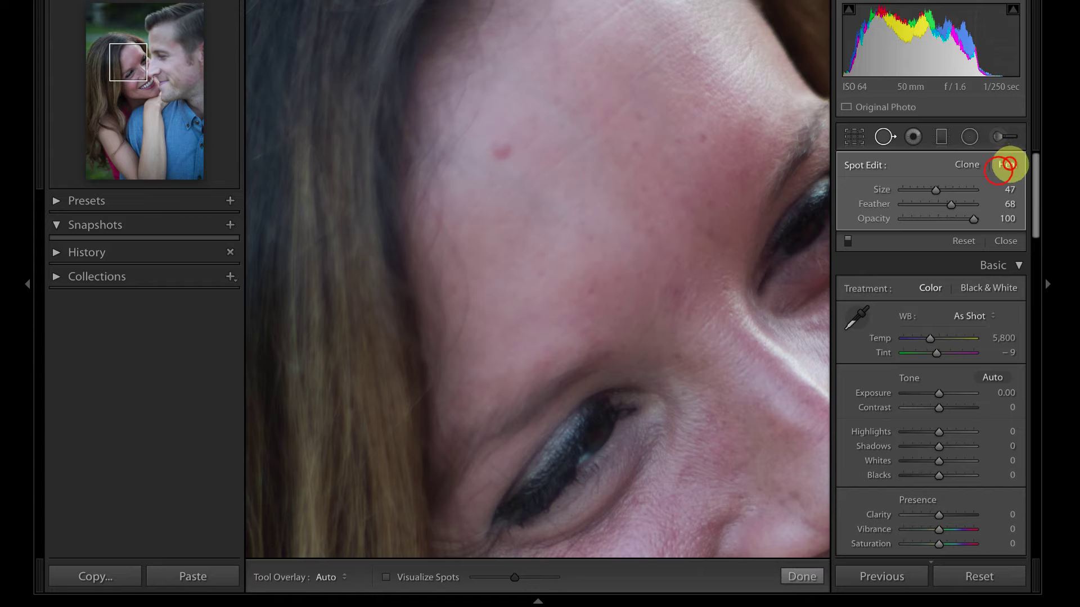
- Set Spot Removal to Heal at size 63 and heal the red blemish on the woman's forehead
{"action": "left_click", "coordinate": [1007, 165]}
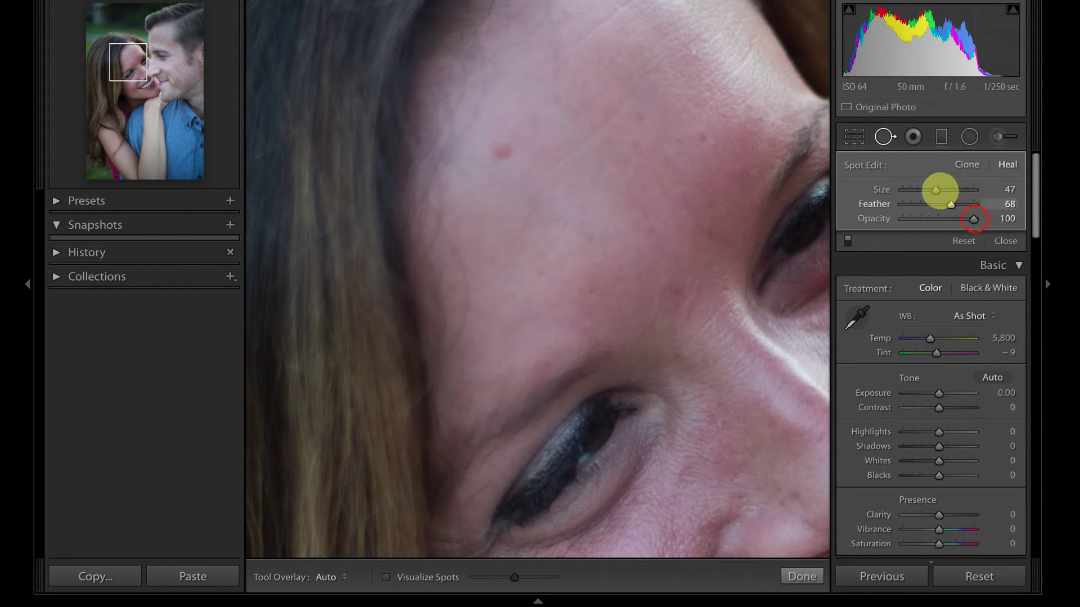
{"action": "left_click_drag", "start_coordinate": [936, 190], "coordinate": [947, 190]}
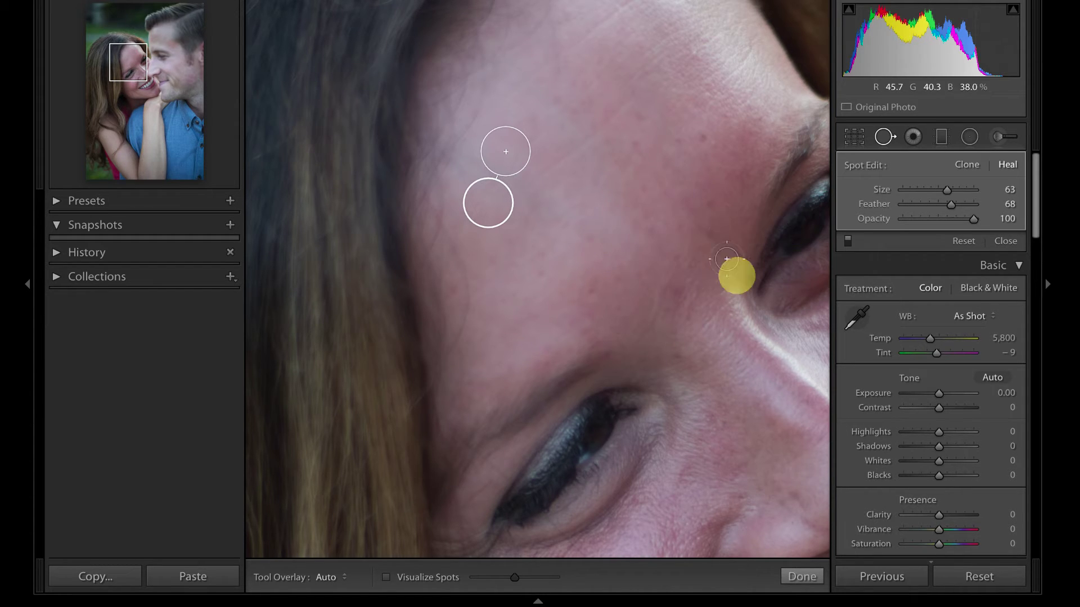
{"action": "key", "text": "z"}
- Switch to Red Eye Correction and open the photo CAM_4550.NEF of the couple sitting on the blanket
{"action": "left_click", "coordinate": [912, 136]}
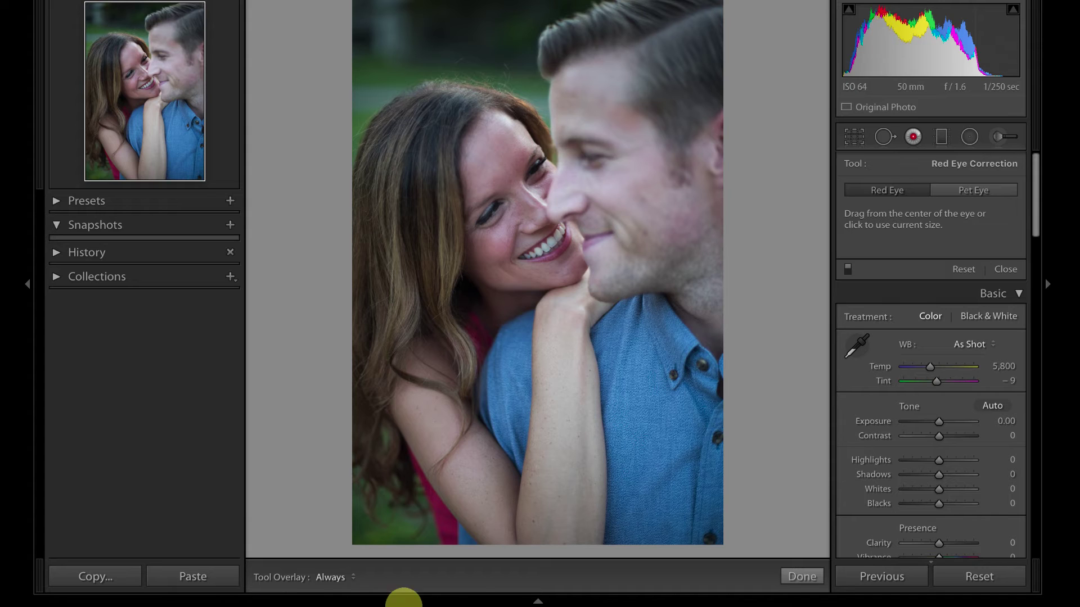
{"action": "left_click", "coordinate": [537, 600]}
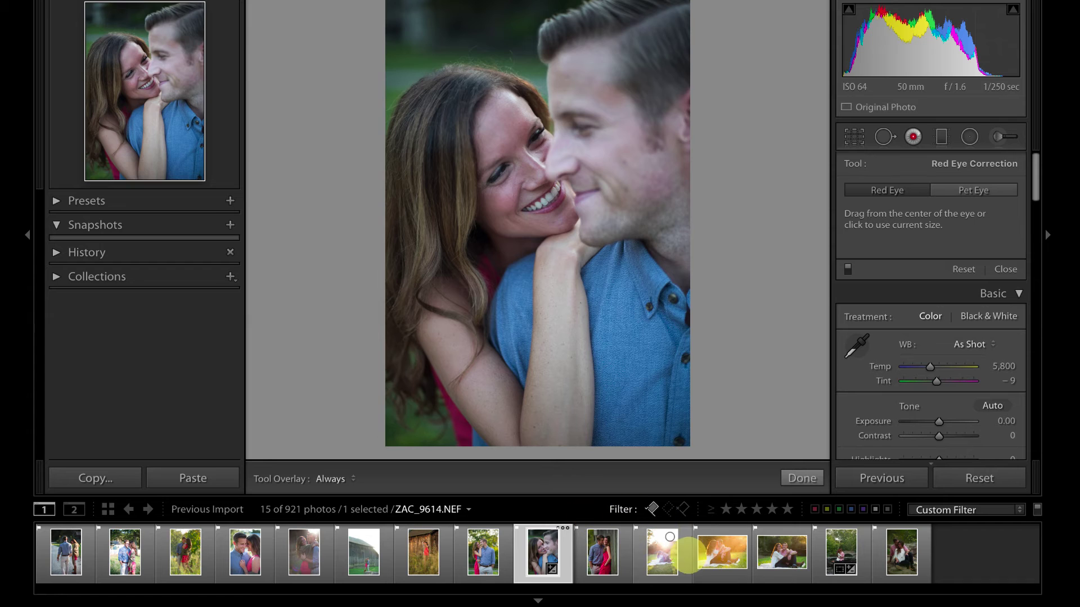
{"action": "left_click", "coordinate": [783, 545]}
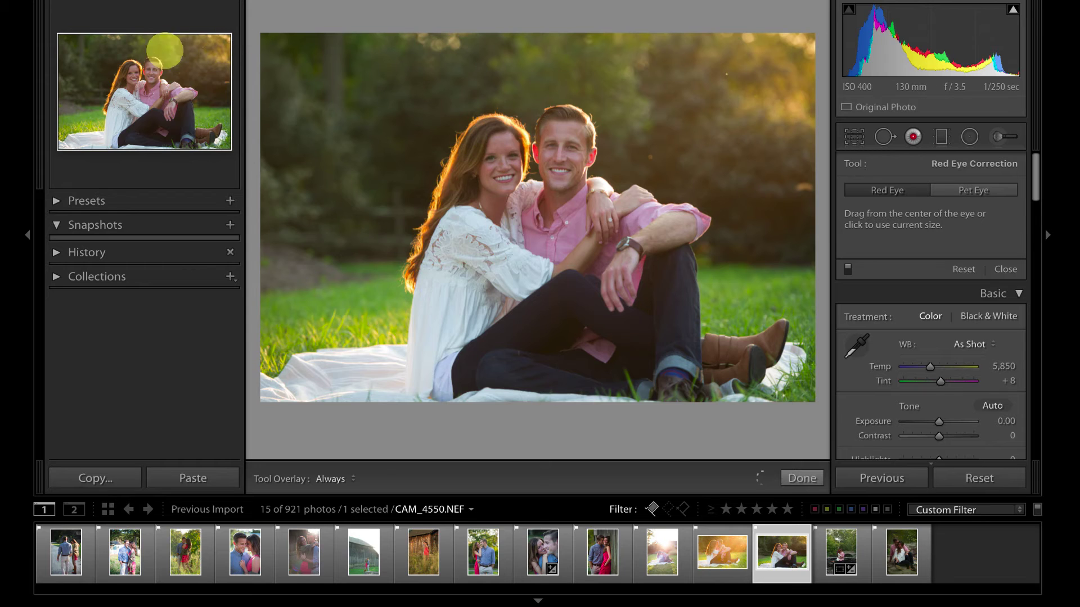
- Try Red Eye Correction on one of the woman's eyes and undo it
{"action": "left_click", "coordinate": [133, 73]}
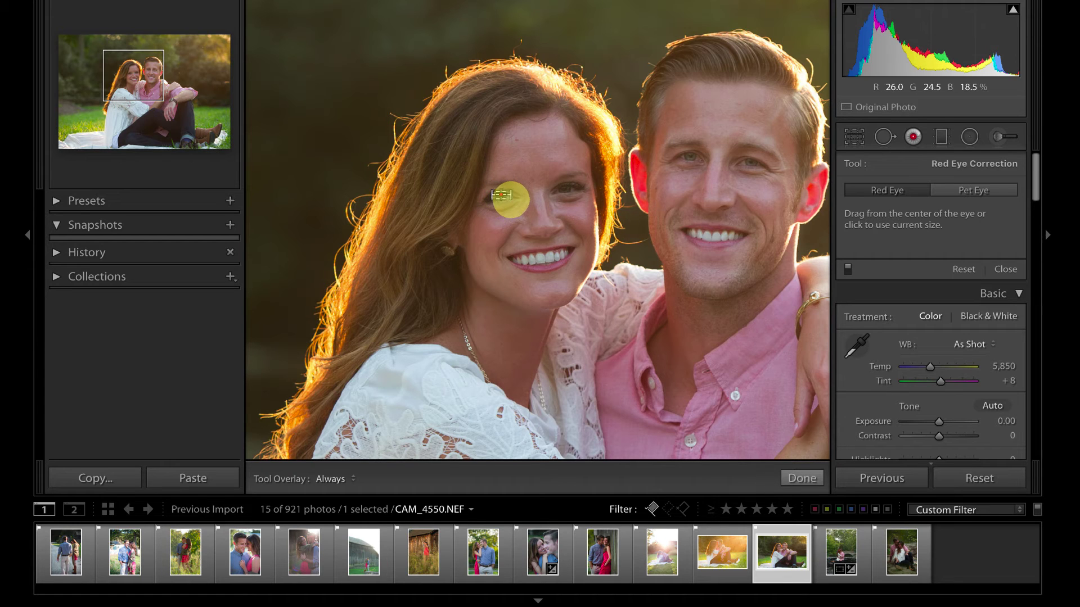
{"action": "left_click", "coordinate": [501, 196]}
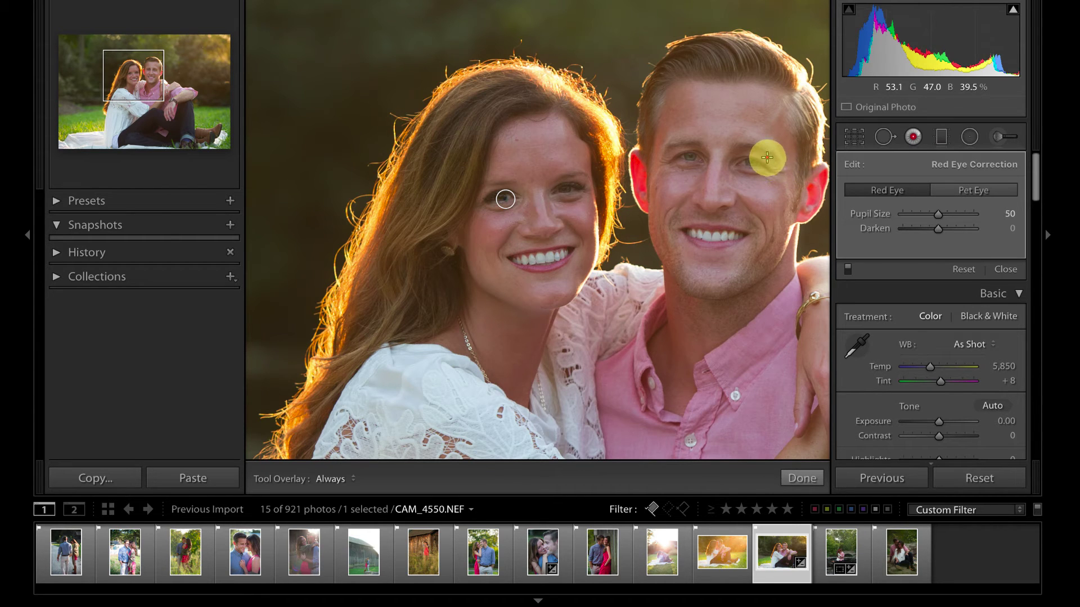
{"action": "key", "text": "ctrl+z"}
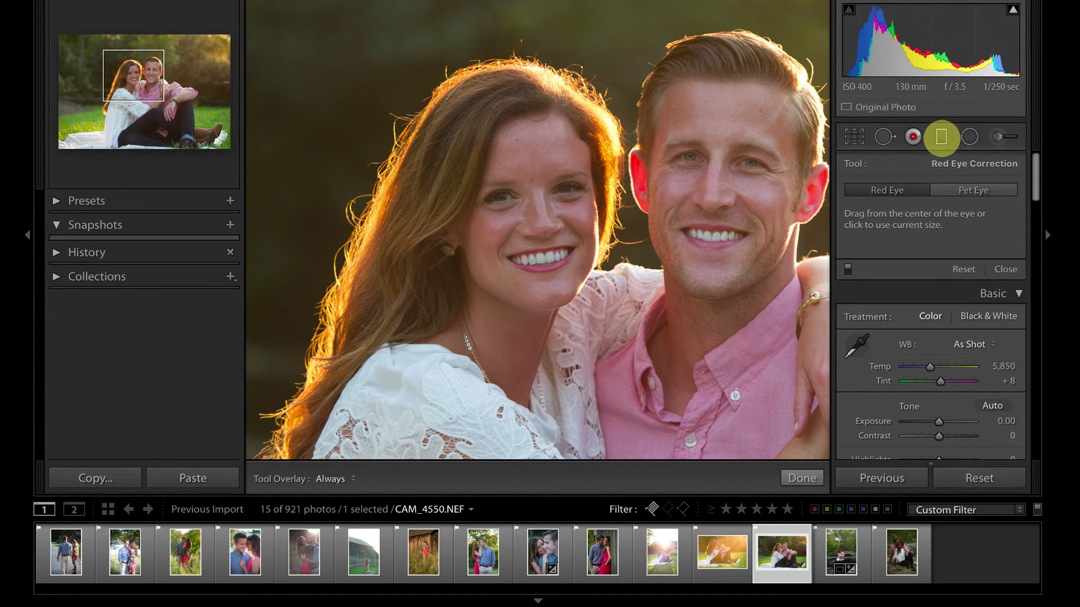
- Draw a vertical Graduated Filter with the Soften Skin effect from the photo's upper edge to just below its lower edge
{"action": "left_click", "coordinate": [941, 139]}
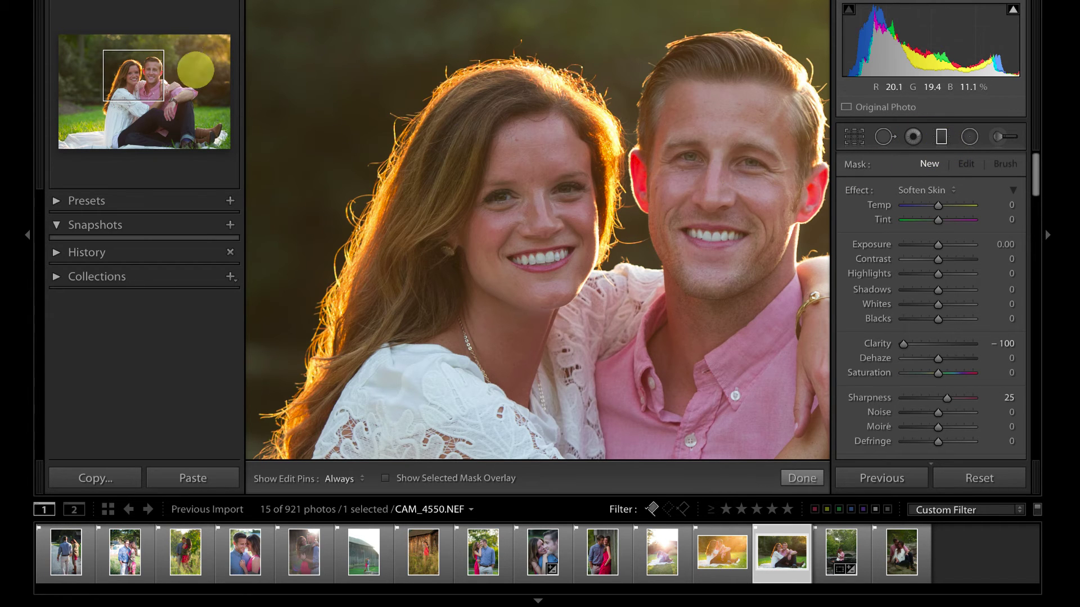
{"action": "left_click", "coordinate": [164, 99]}
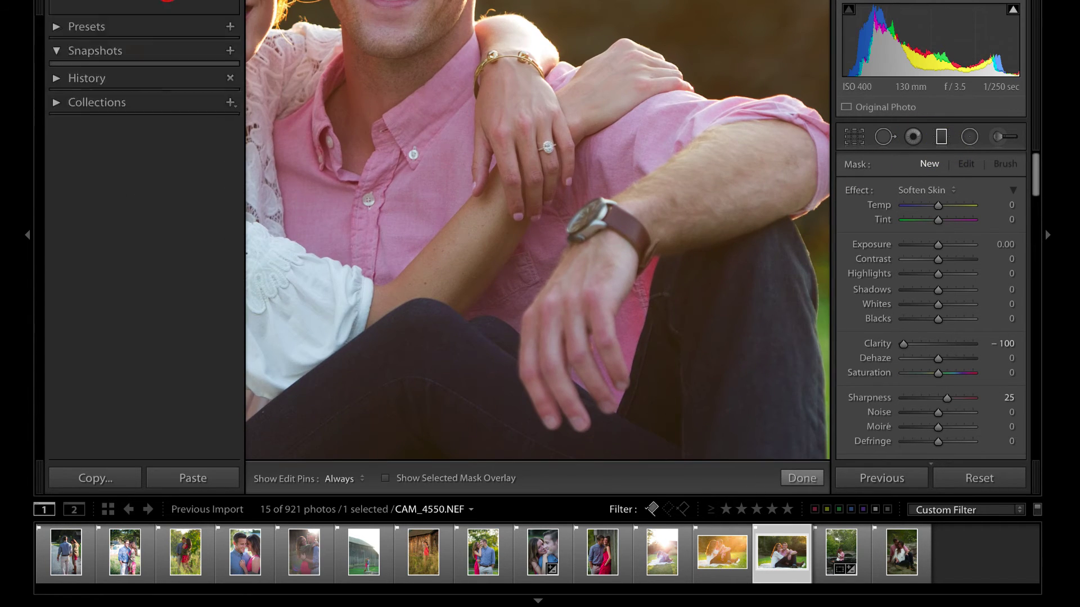
{"action": "left_click", "coordinate": [165, 0]}
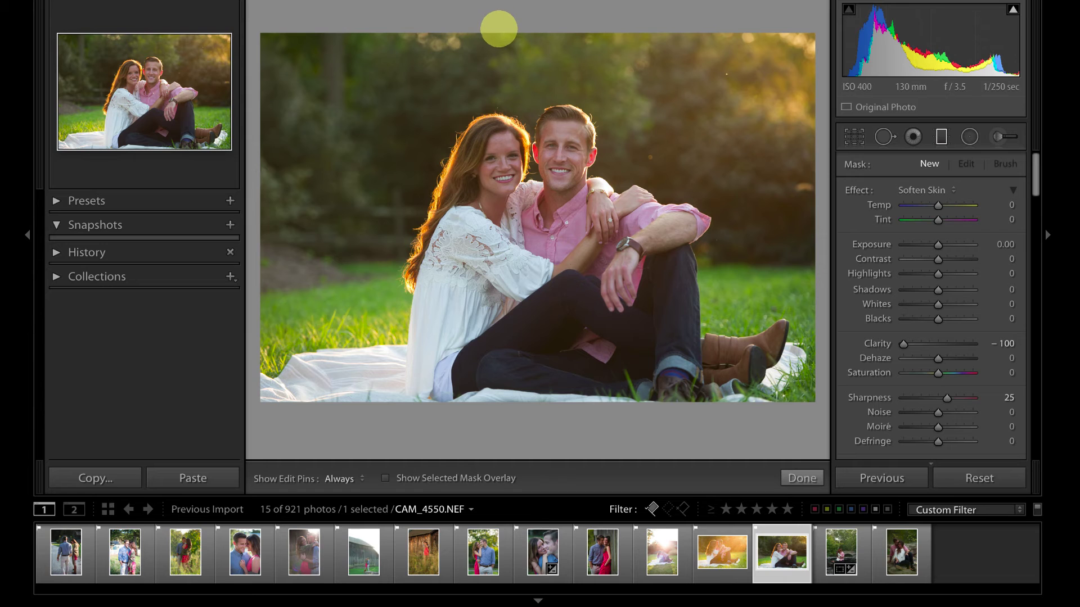
{"action": "left_click_drag", "start_coordinate": [502, 31], "coordinate": [504, 410]}
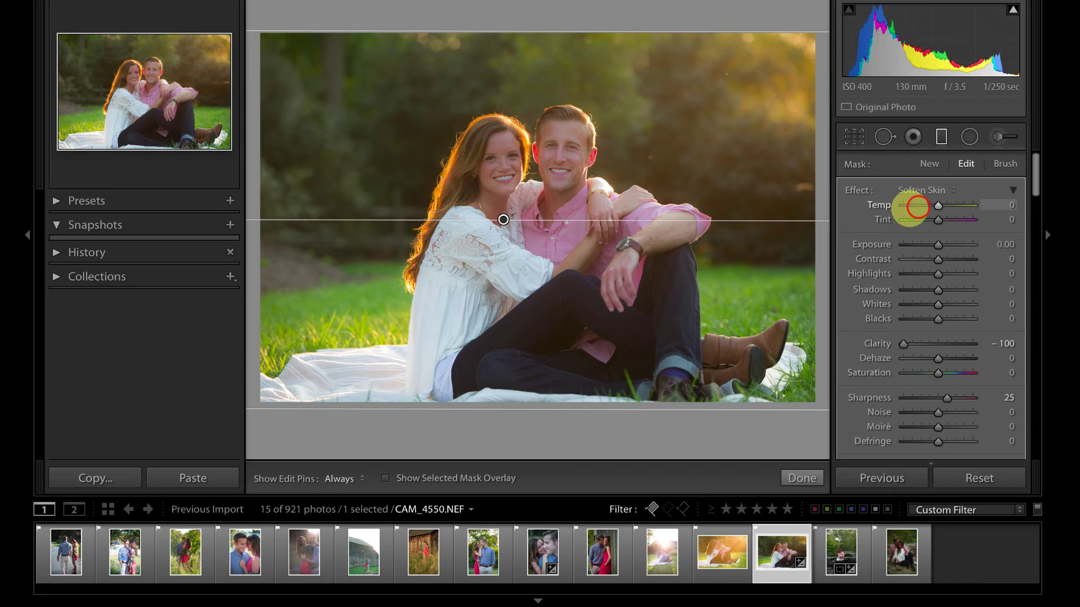
- Try Temp -100, Tint 100, Exposure 1.53 and Contrast 52 on the graduated filter, and undo the adjustments and the filter
{"action": "left_click_drag", "start_coordinate": [934, 206], "coordinate": [1026, 240]}
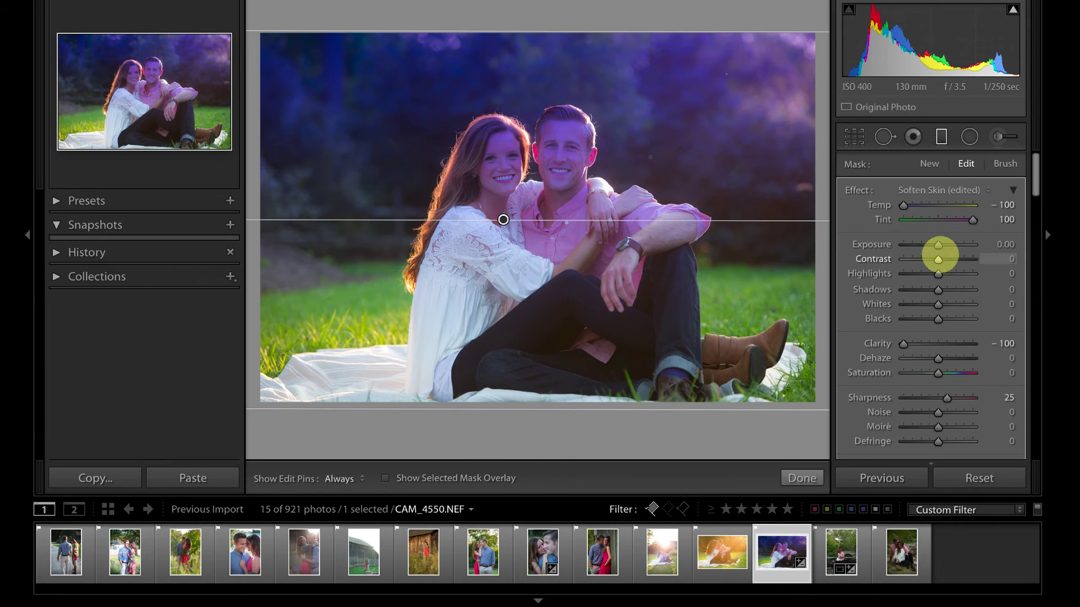
{"action": "left_click_drag", "start_coordinate": [920, 245], "coordinate": [957, 259]}
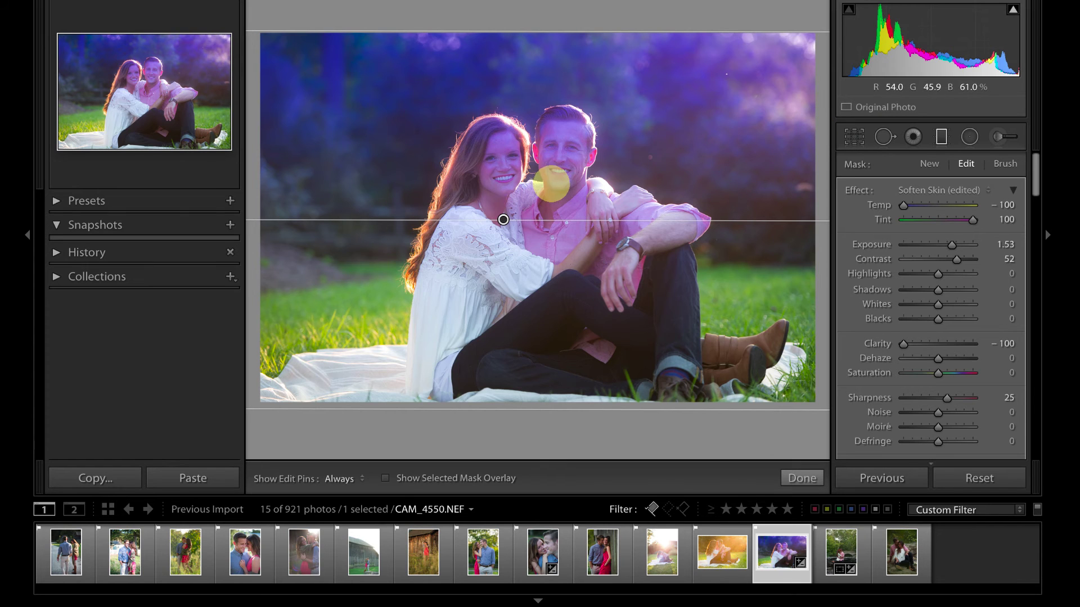
{"action": "key", "text": "ctrl+z"}
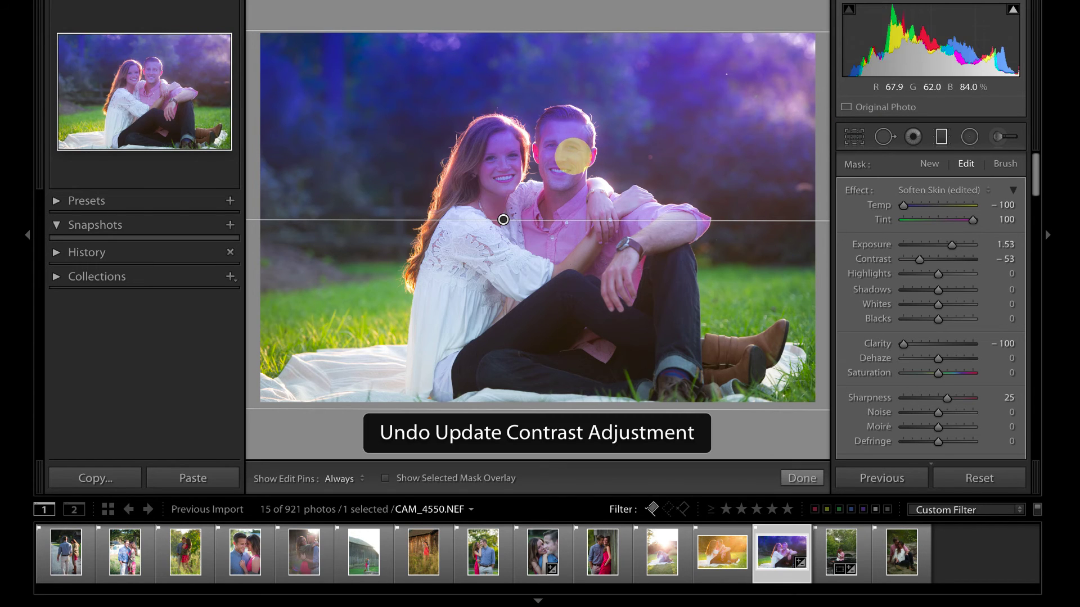
{"action": "key", "text": "ctrl+z"}
{"action": "key", "text": "ctrl+z"}
{"action": "key", "text": "ctrl+z"}
- Place a Radial Filter with the Soften Skin effect around the woman's face and hide the selected mask overlay
{"action": "left_click", "coordinate": [968, 137]}
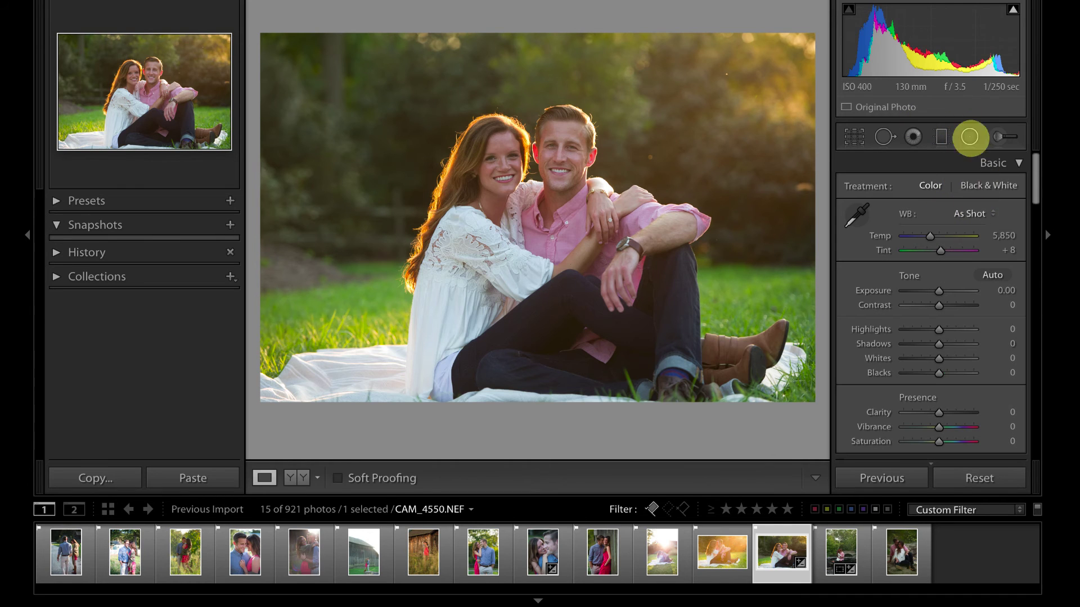
{"action": "left_click", "coordinate": [968, 136]}
{"action": "left_click", "coordinate": [954, 190]}
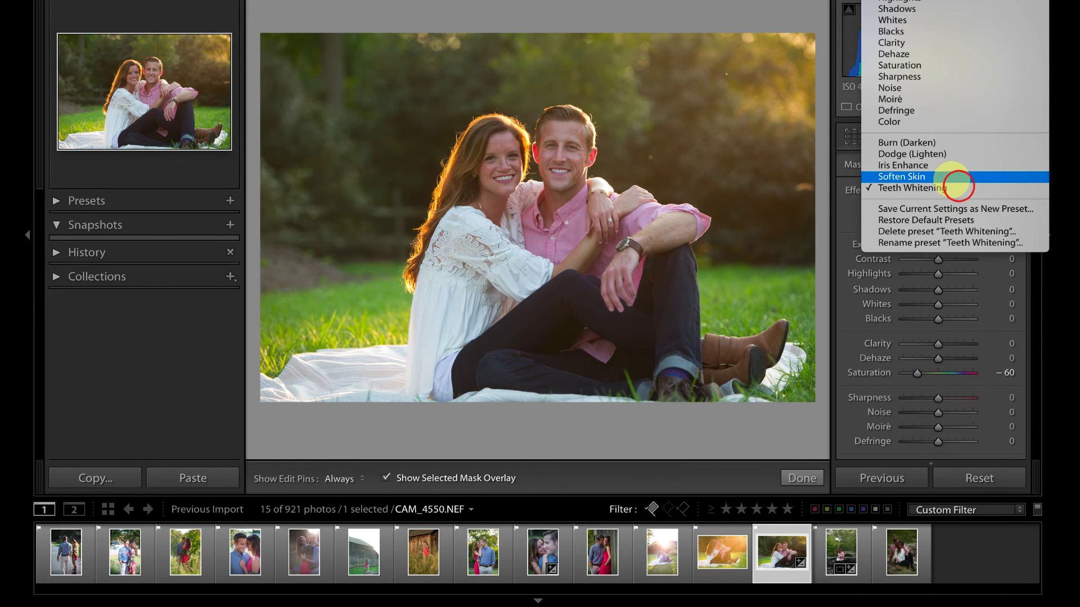
{"action": "left_click", "coordinate": [953, 178]}
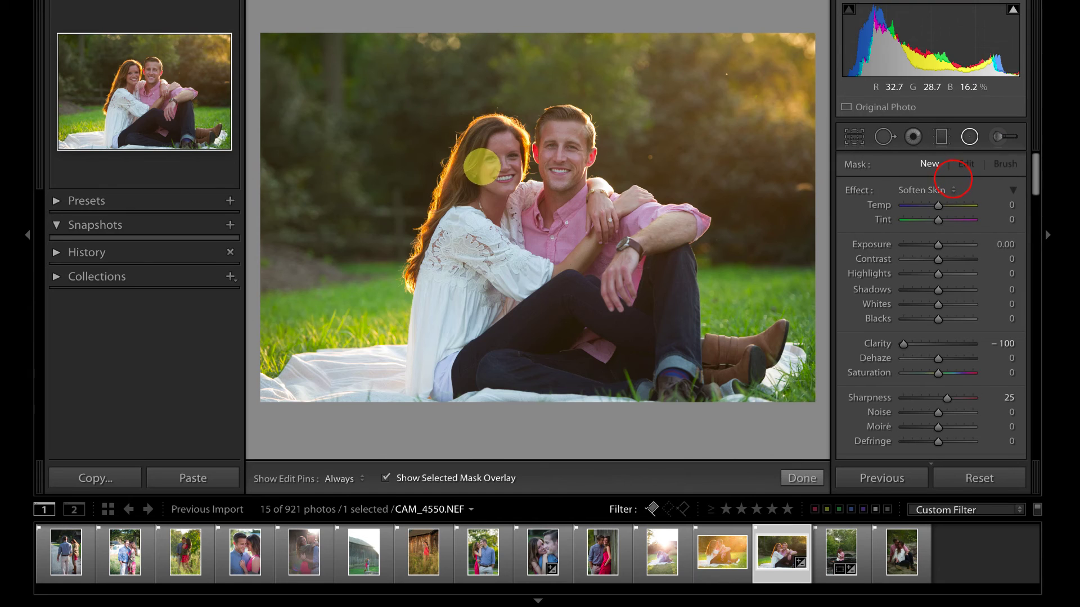
{"action": "mouse_move", "coordinate": [481, 166]}
{"action": "left_mouse_down"}
{"action": "mouse_move", "coordinate": [523, 193]}
{"action": "mouse_move", "coordinate": [511, 212]}
{"action": "mouse_move", "coordinate": [527, 217]}
{"action": "mouse_move", "coordinate": [520, 212]}
{"action": "left_mouse_up"}
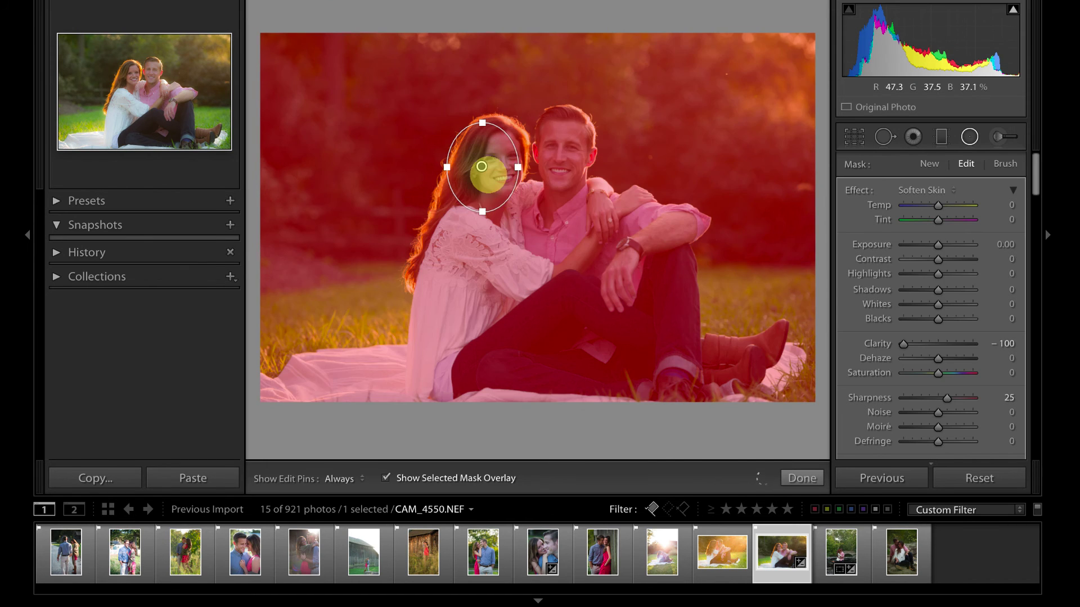
{"action": "mouse_move", "coordinate": [482, 166]}
{"action": "left_mouse_down"}
{"action": "mouse_move", "coordinate": [542, 157]}
{"action": "mouse_move", "coordinate": [500, 163]}
{"action": "left_mouse_up"}
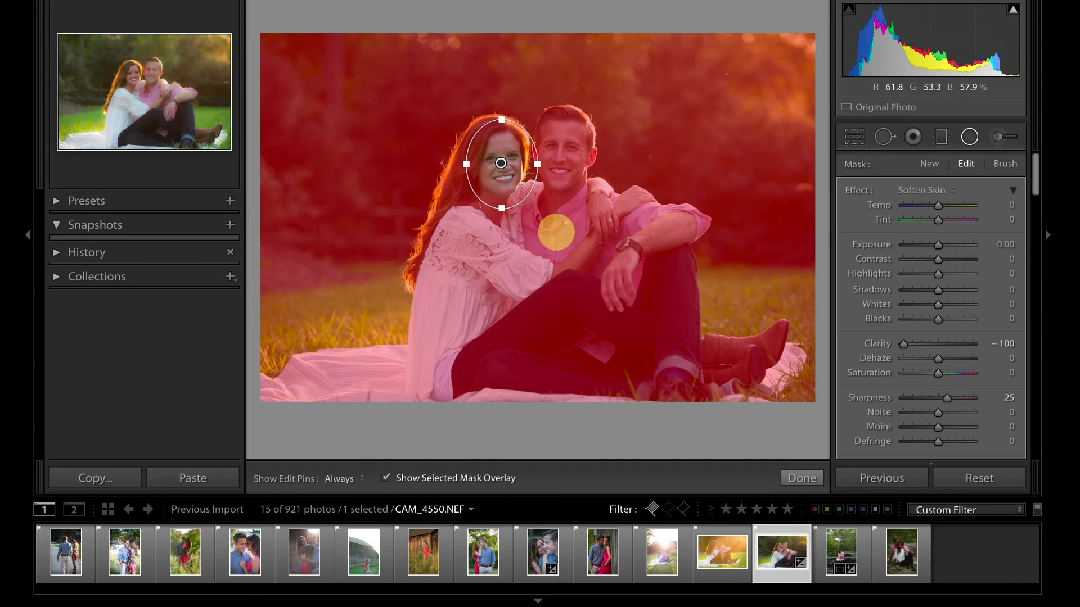
{"action": "left_click", "coordinate": [386, 477]}
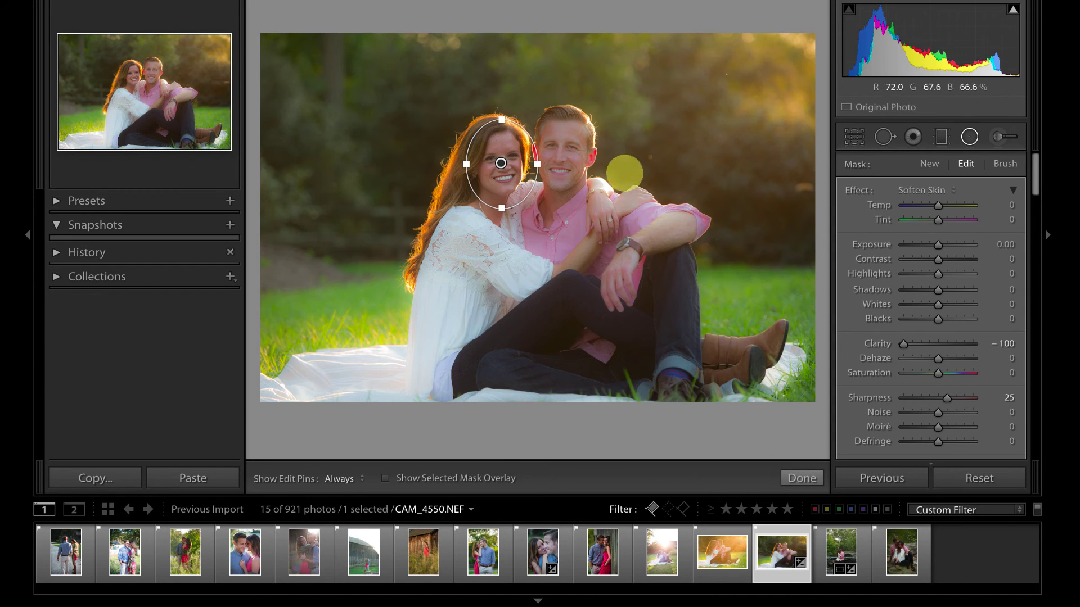
- Move and widen the radial filter over the woman's lace shoulder, choose its mask Brush, and remove the filter
{"action": "left_click_drag", "start_coordinate": [501, 163], "coordinate": [450, 248]}
{"action": "left_click", "coordinate": [488, 253]}
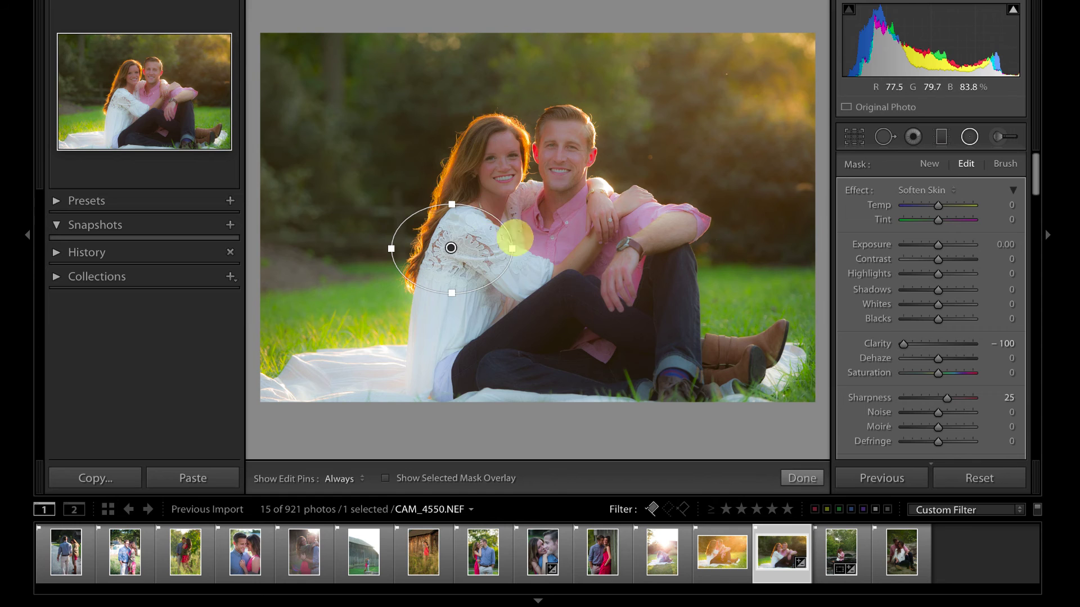
{"action": "mouse_move", "coordinate": [460, 238]}
{"action": "left_mouse_down"}
{"action": "mouse_move", "coordinate": [493, 248]}
{"action": "mouse_move", "coordinate": [450, 252]}
{"action": "mouse_move", "coordinate": [468, 253]}
{"action": "left_mouse_up"}
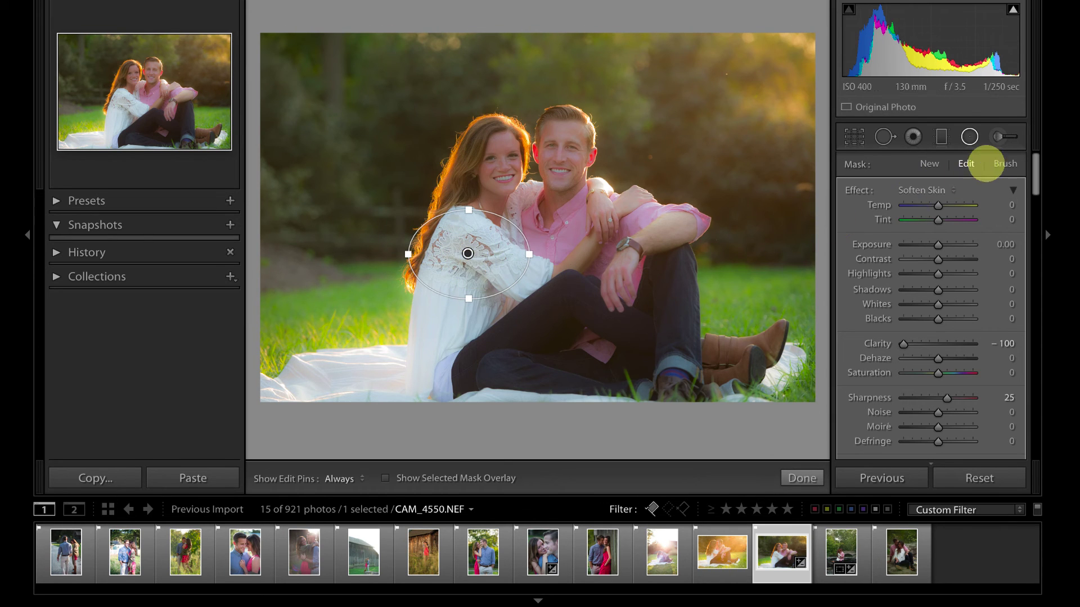
{"action": "left_click", "coordinate": [996, 161]}
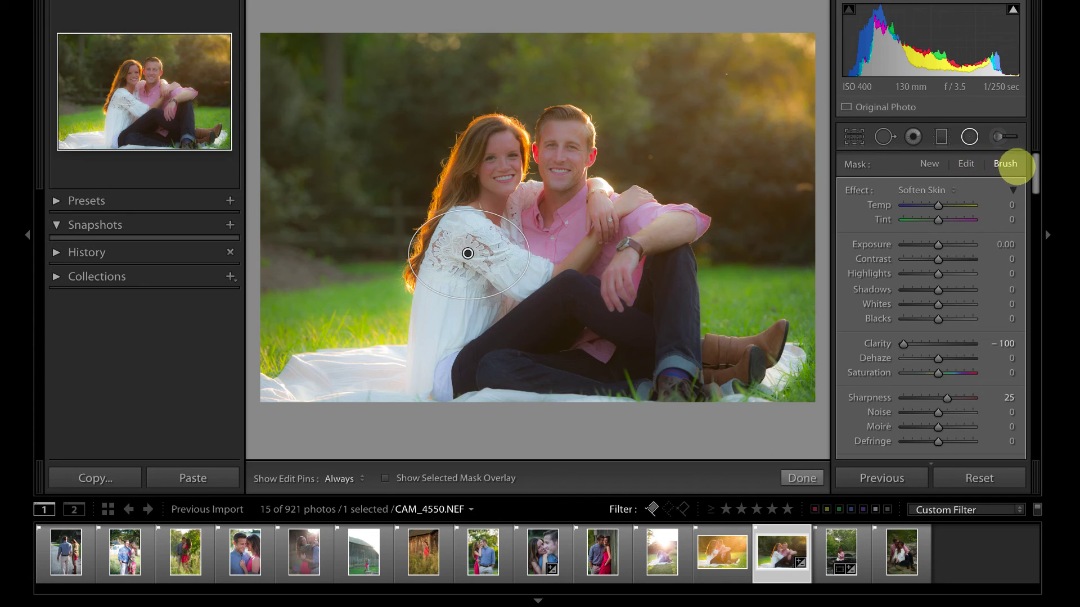
{"action": "key", "text": "Escape"}
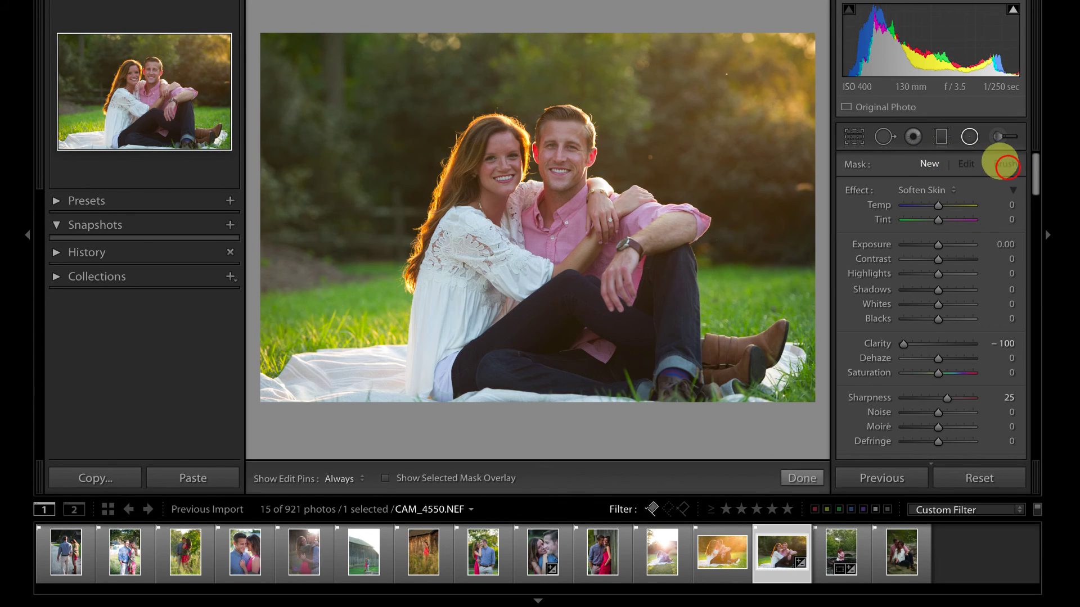
- Paint over the woman's teeth using the Adjustment Brush with the Teeth Whitening effect
{"action": "left_click", "coordinate": [1006, 136]}
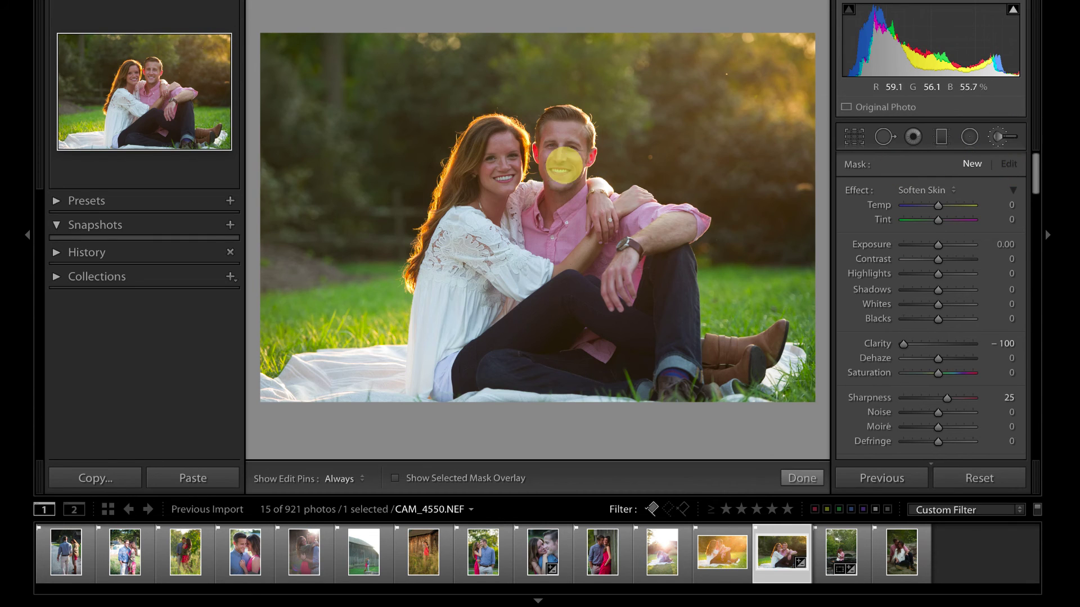
{"action": "left_click", "coordinate": [969, 136]}
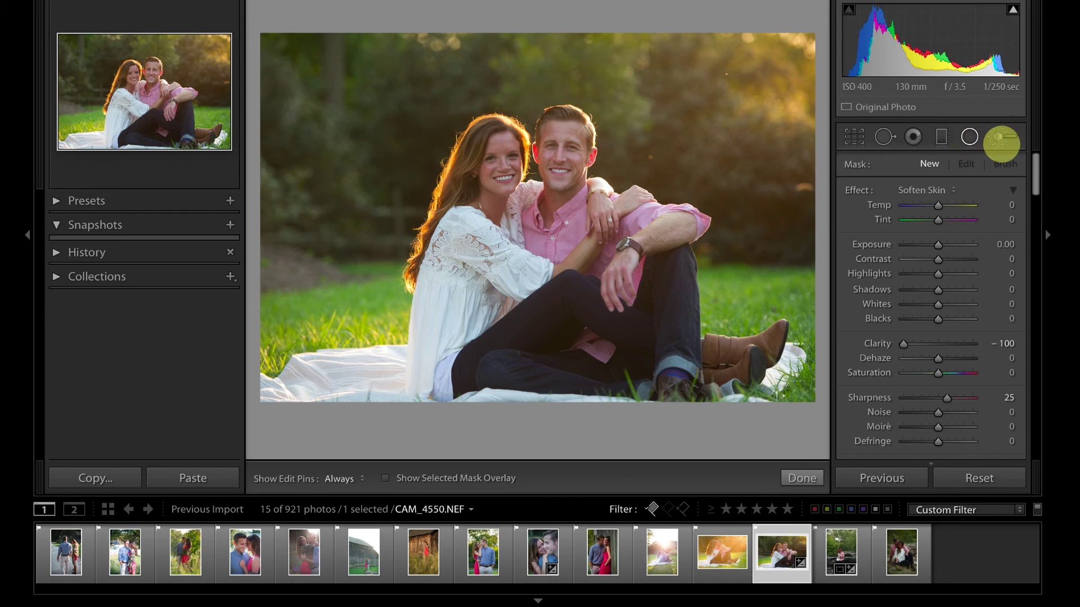
{"action": "left_click", "coordinate": [1002, 138]}
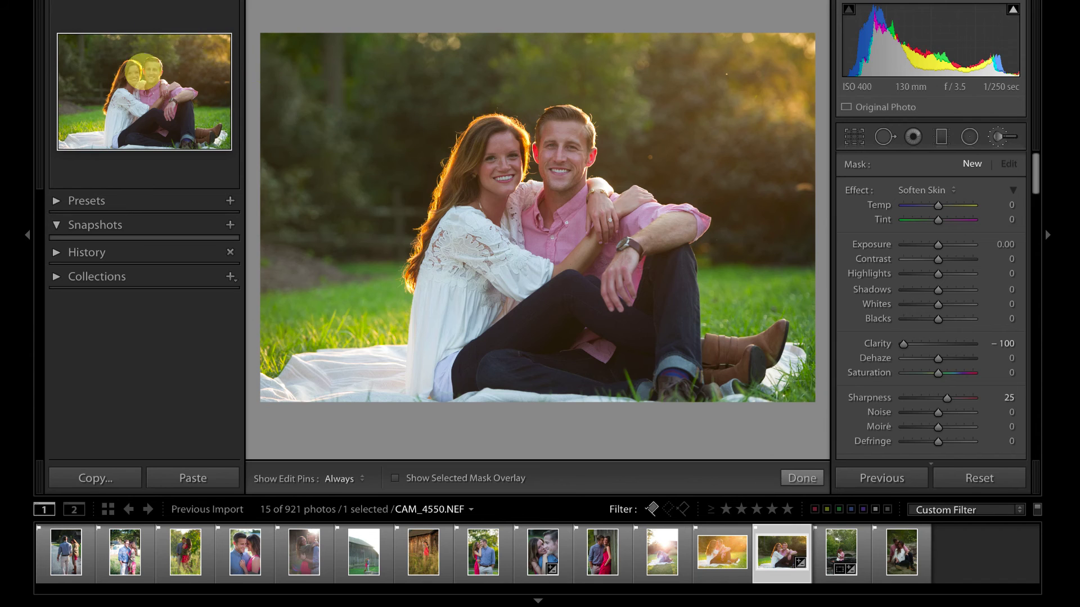
{"action": "left_click", "coordinate": [138, 77]}
{"action": "left_click", "coordinate": [922, 190]}
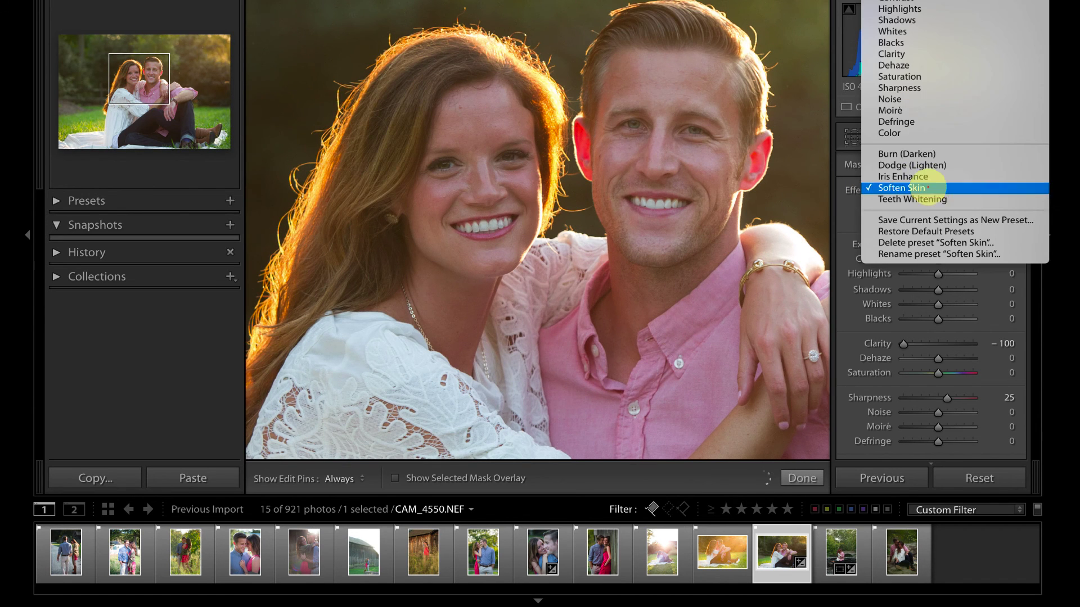
{"action": "left_click", "coordinate": [922, 199]}
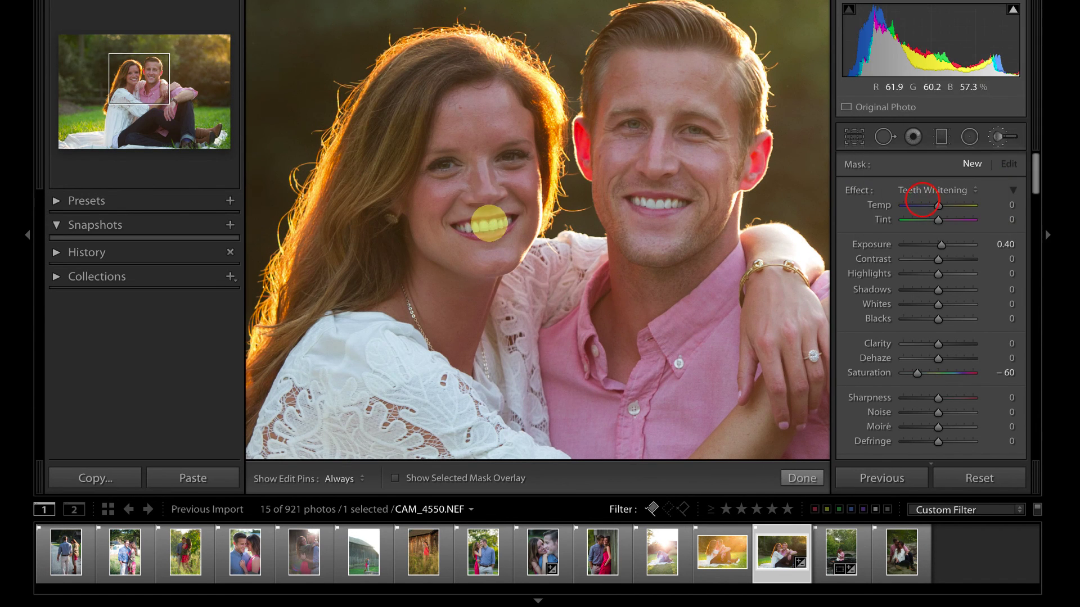
{"action": "left_click_drag", "start_coordinate": [487, 226], "coordinate": [486, 226]}
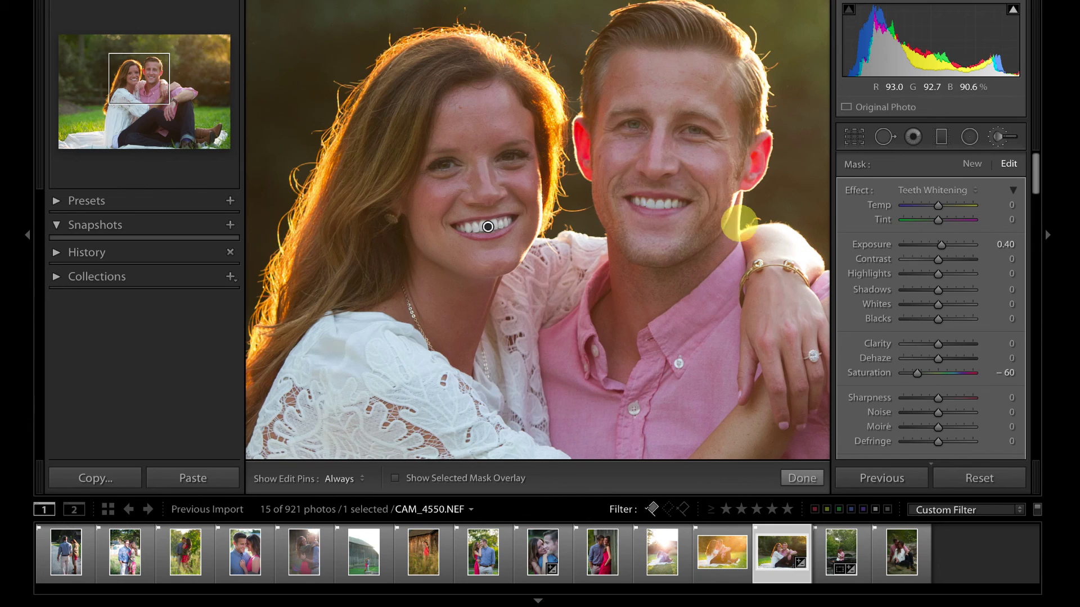
- Adjust the brush size, whiten the man's teeth with the same brush adjustment, and toggle the edit pins
{"action": "key", "text": "bracketleft"}
{"action": "key", "text": "bracketright"}
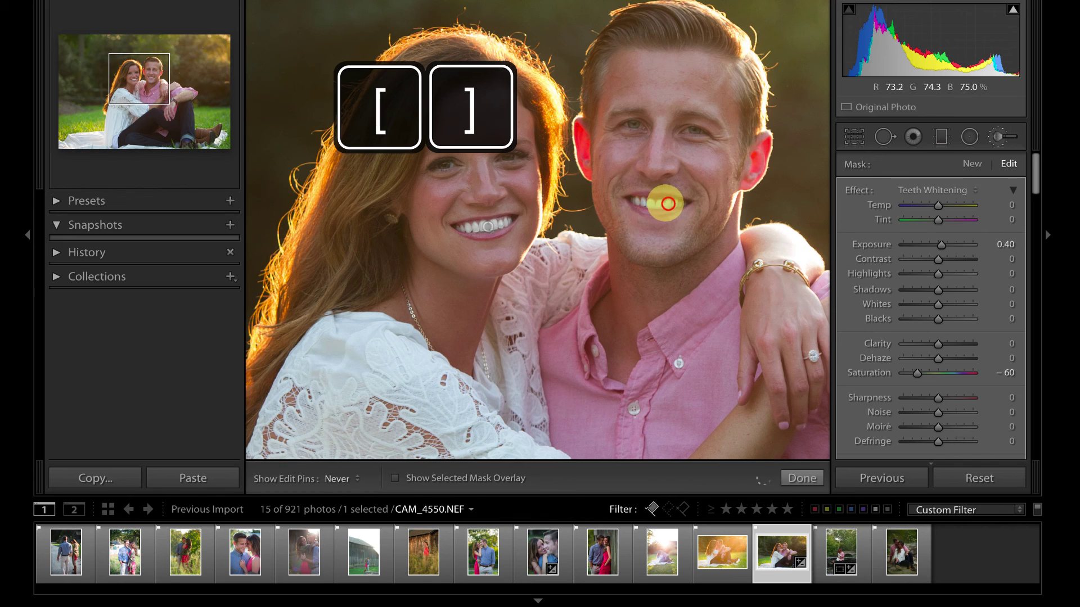
{"action": "key", "text": "h"}
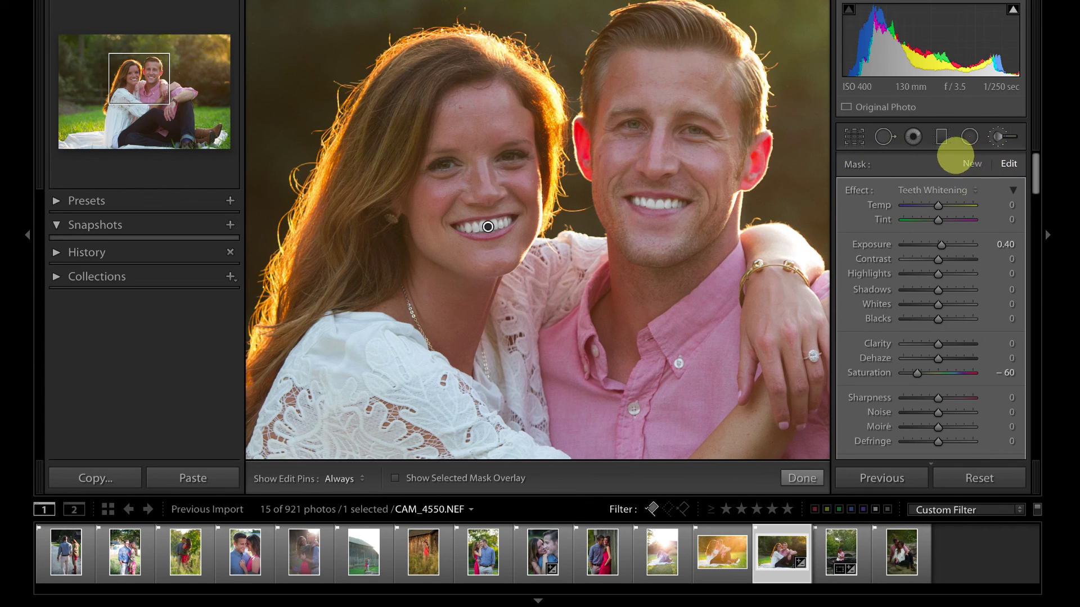
- Switch the Adjustment Brush effect between Burn (Darken) and Dodge (Lighten), and brush the Dodge effect down the man's nose
{"action": "left_click", "coordinate": [936, 190]}
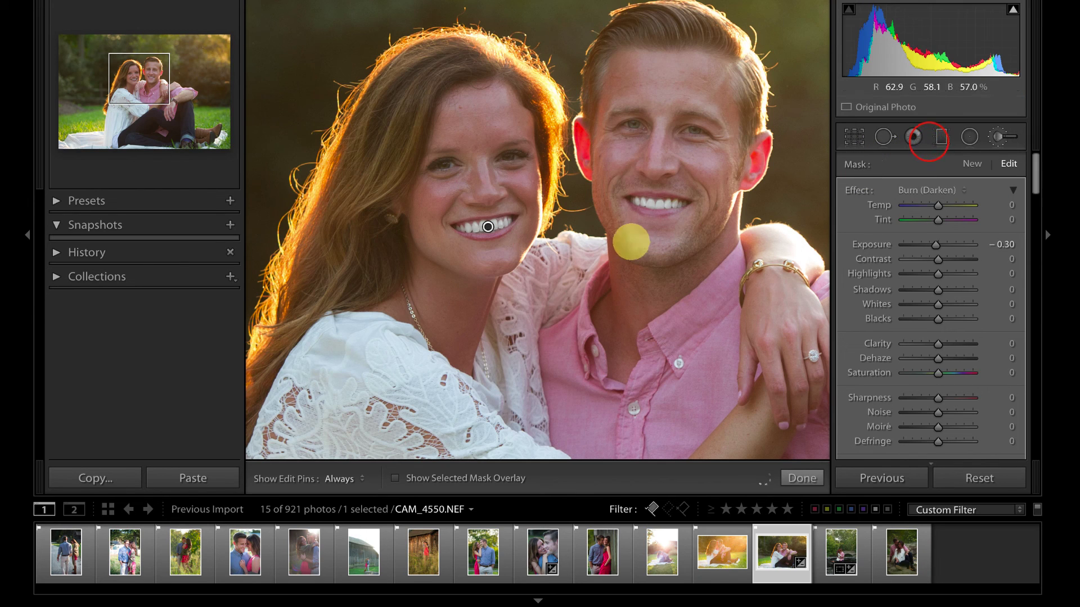
{"action": "left_click", "coordinate": [929, 190]}
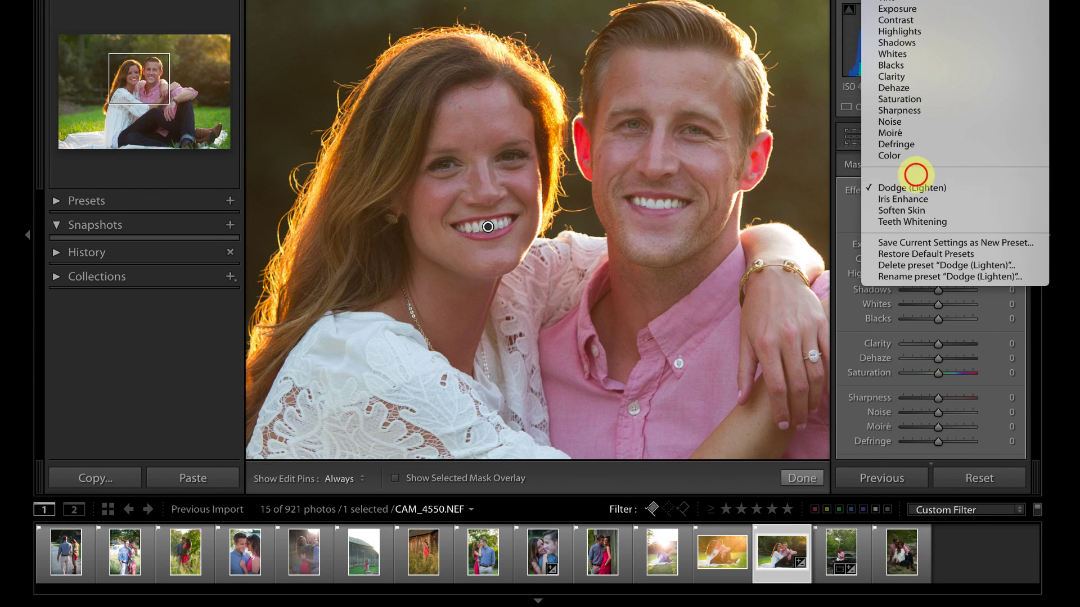
{"action": "left_click", "coordinate": [913, 176]}
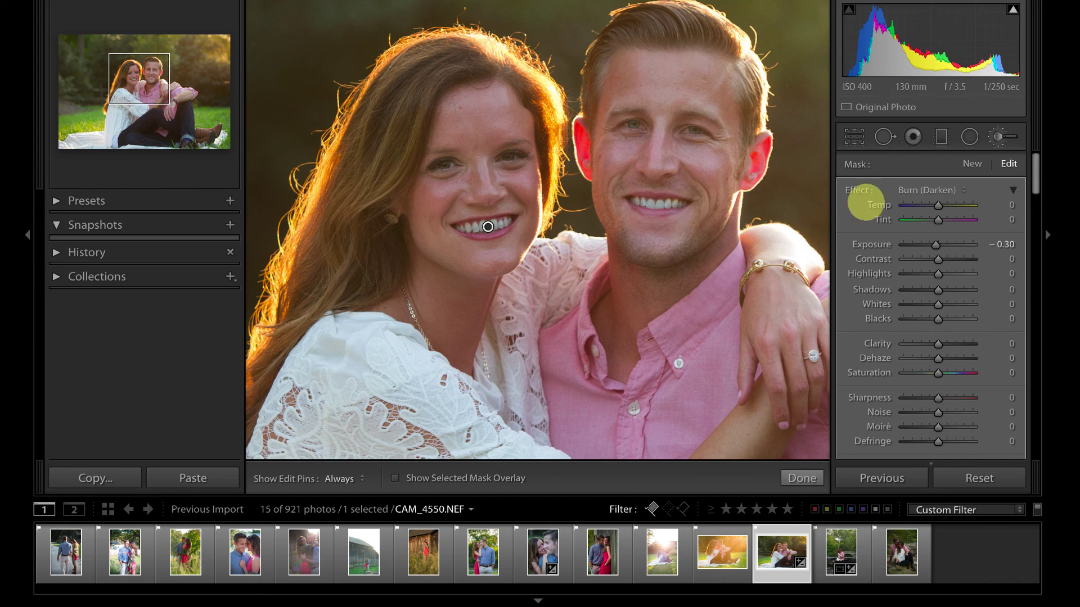
{"action": "left_click", "coordinate": [925, 189]}
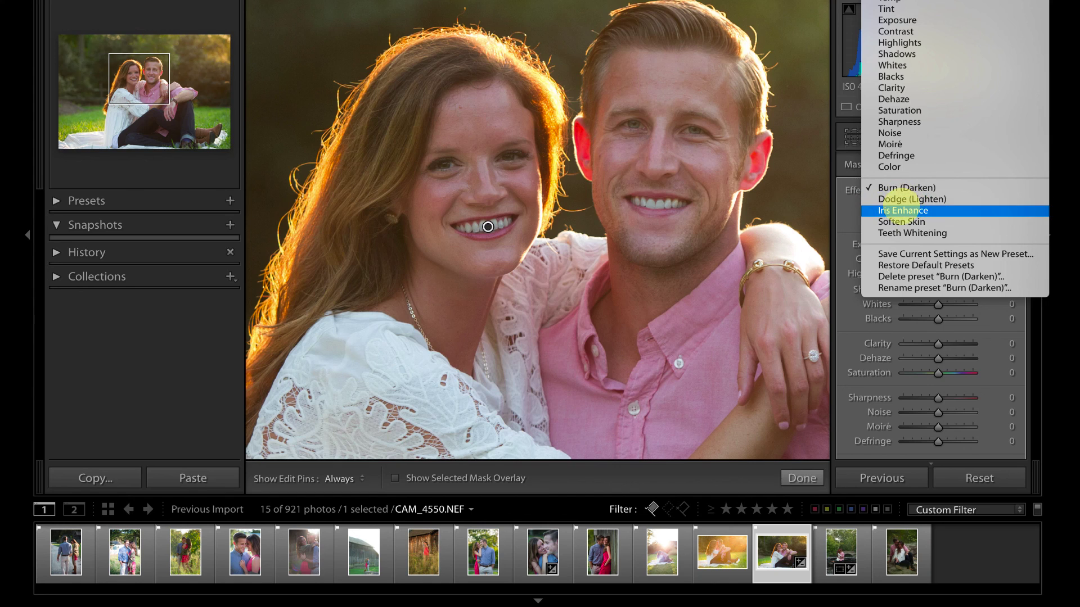
{"action": "left_click", "coordinate": [898, 197]}
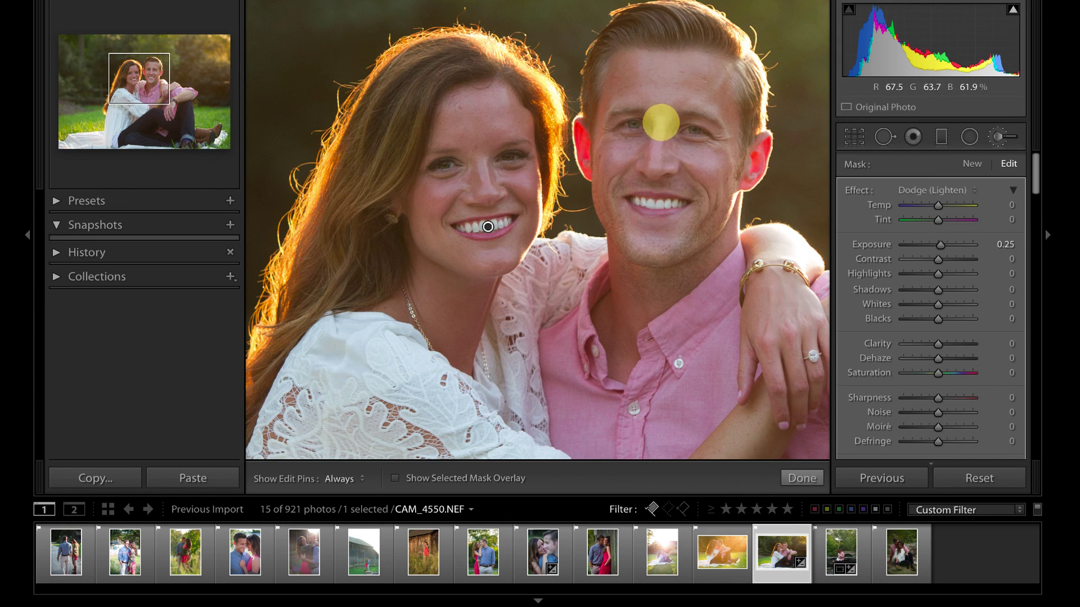
{"action": "left_click_drag", "start_coordinate": [668, 113], "coordinate": [655, 179]}
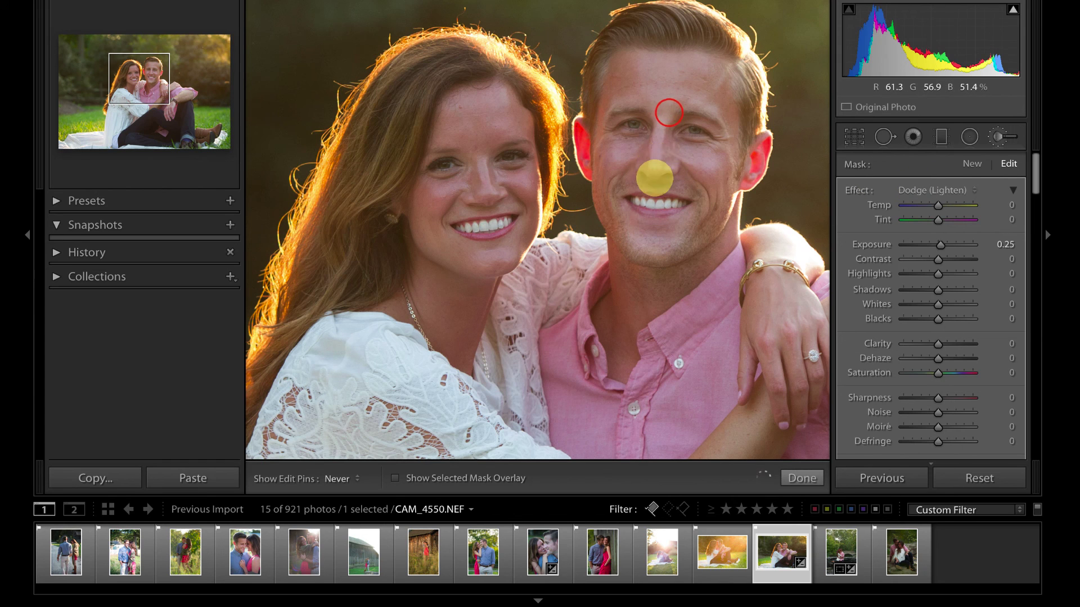
- Set the Adjustment Brush effect to Burn (Darken) and brush along the man's jawline
{"action": "left_click", "coordinate": [948, 189]}
{"action": "left_click", "coordinate": [919, 176]}
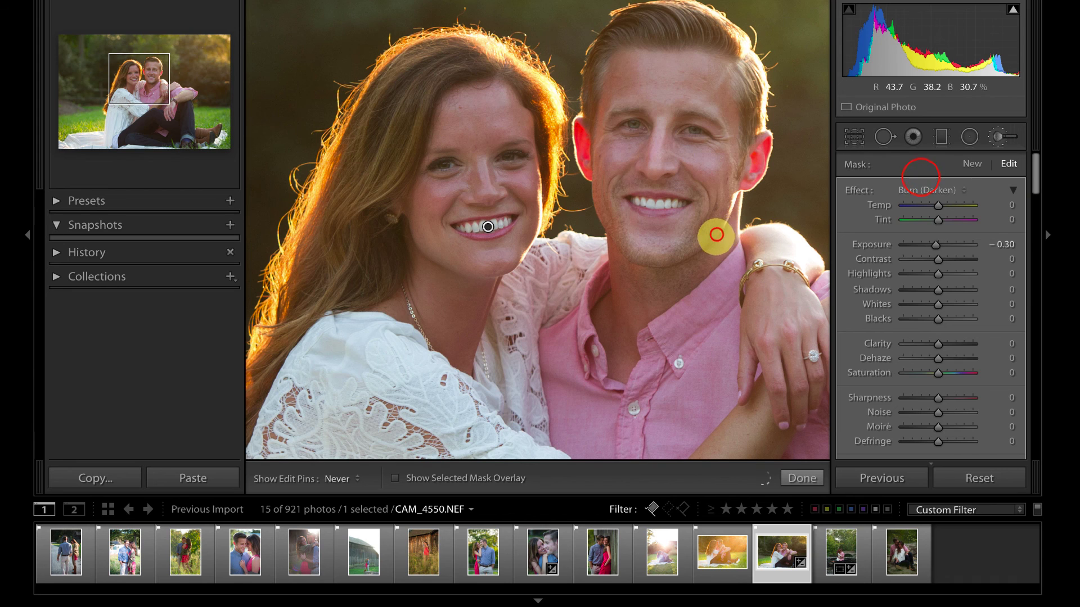
{"action": "left_click_drag", "start_coordinate": [716, 234], "coordinate": [669, 270]}
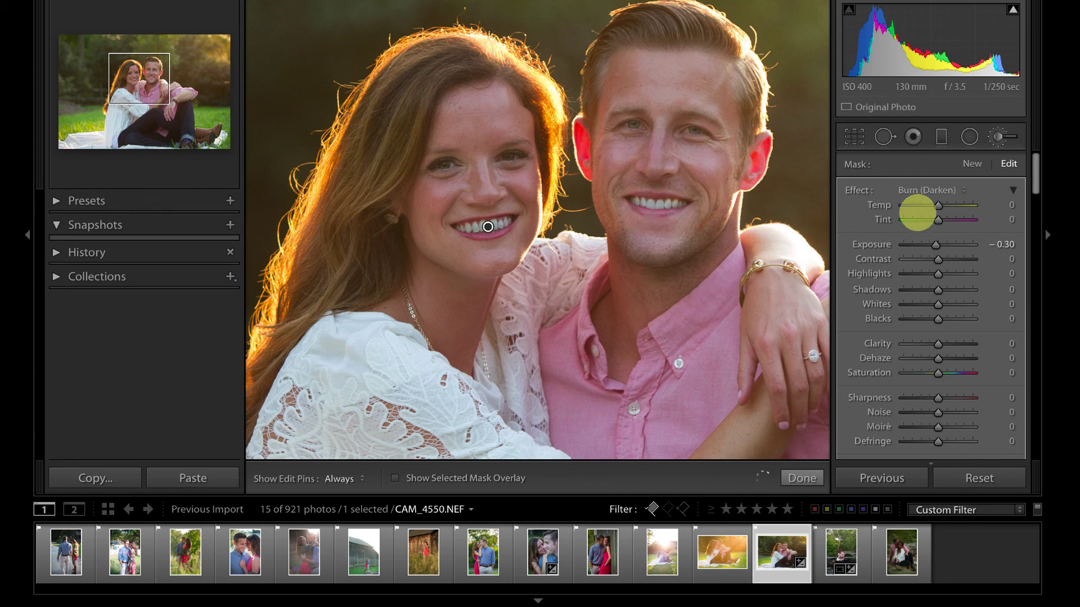
- Leave the Adjustment Brush for the Crop & Straighten tool and close that tool without cropping
{"action": "left_click", "coordinate": [854, 137]}
{"action": "left_click", "coordinate": [852, 137]}
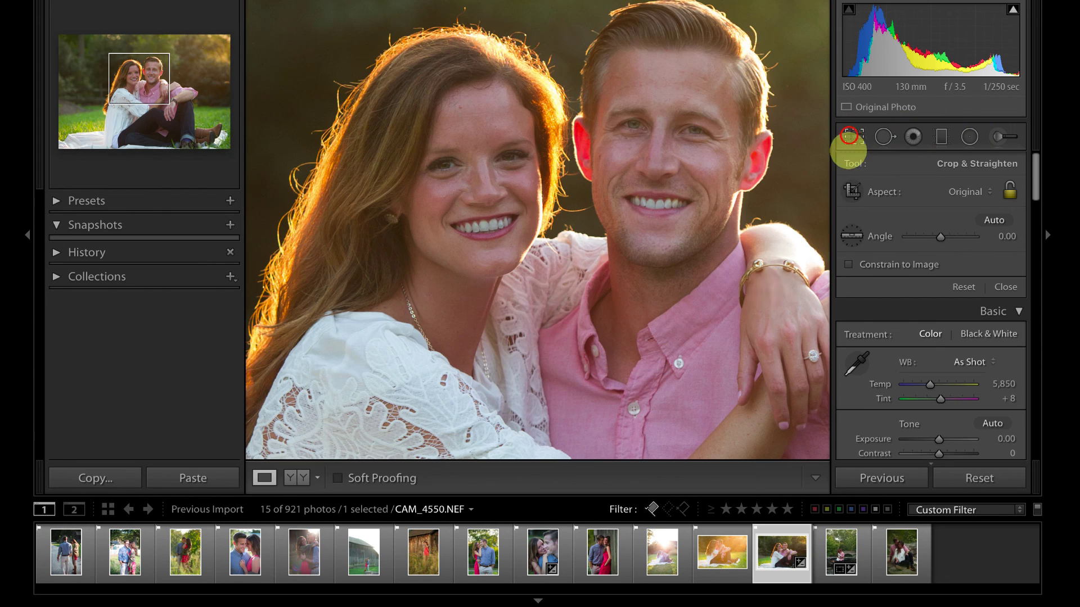
{"action": "left_click", "coordinate": [854, 136]}
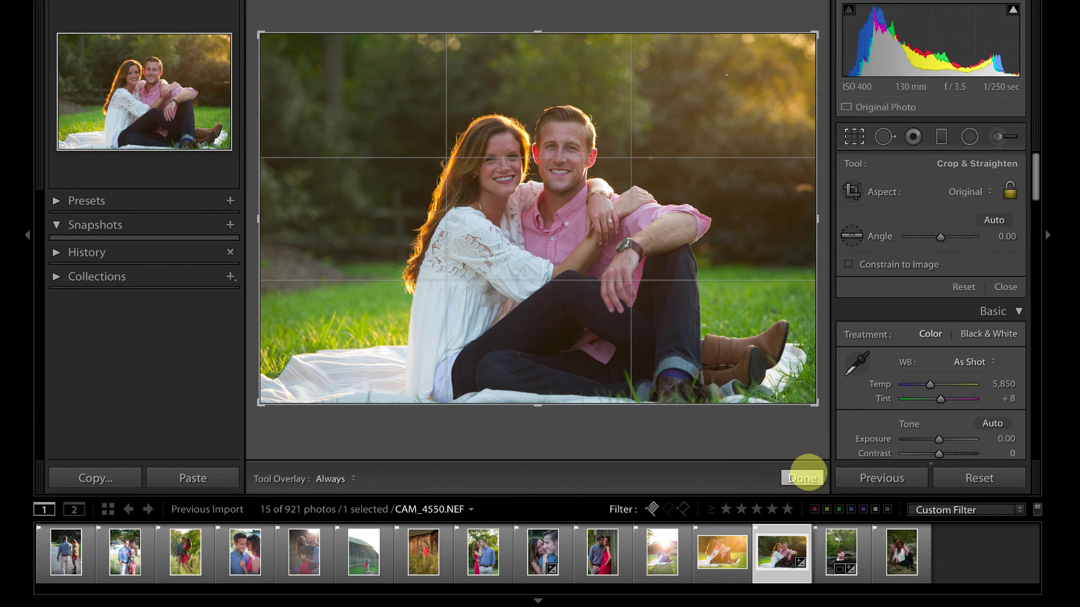
{"action": "left_click", "coordinate": [802, 476]}
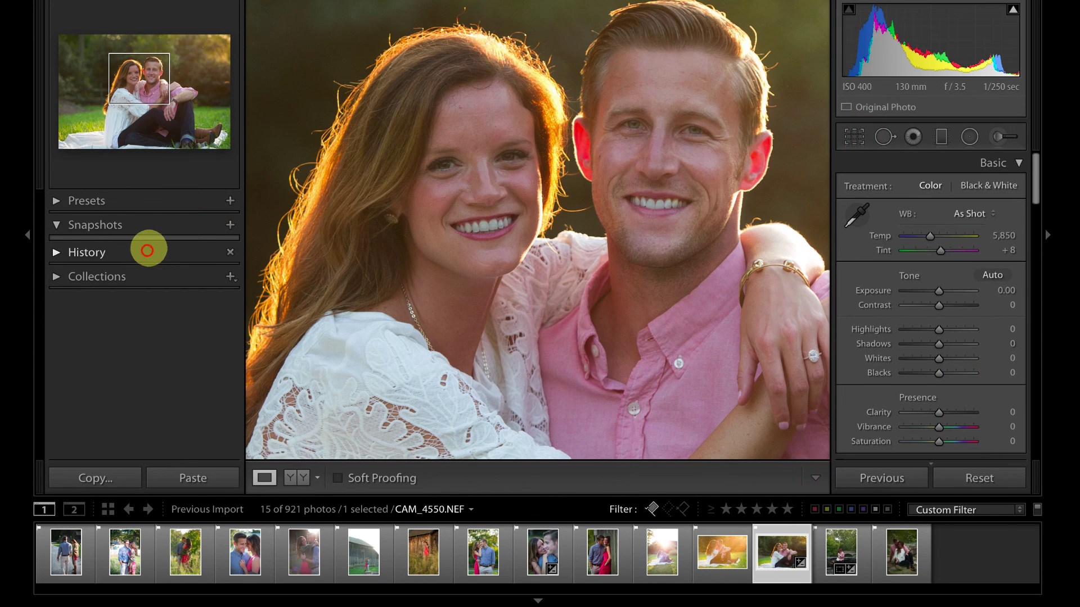
- Revert the photo to its Import state in the History and hide the panel group containing the history
{"action": "left_click", "coordinate": [147, 252]}
{"action": "scroll", "coordinate": [163, 345], "scroll_direction": "down", "scroll_amount": 5}
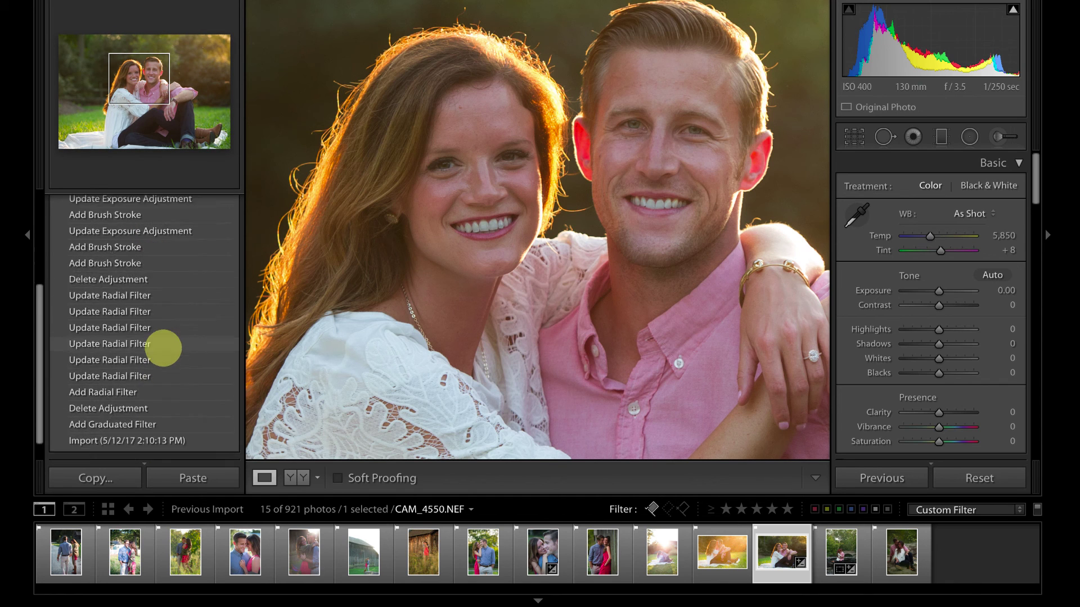
{"action": "left_click", "coordinate": [169, 417]}
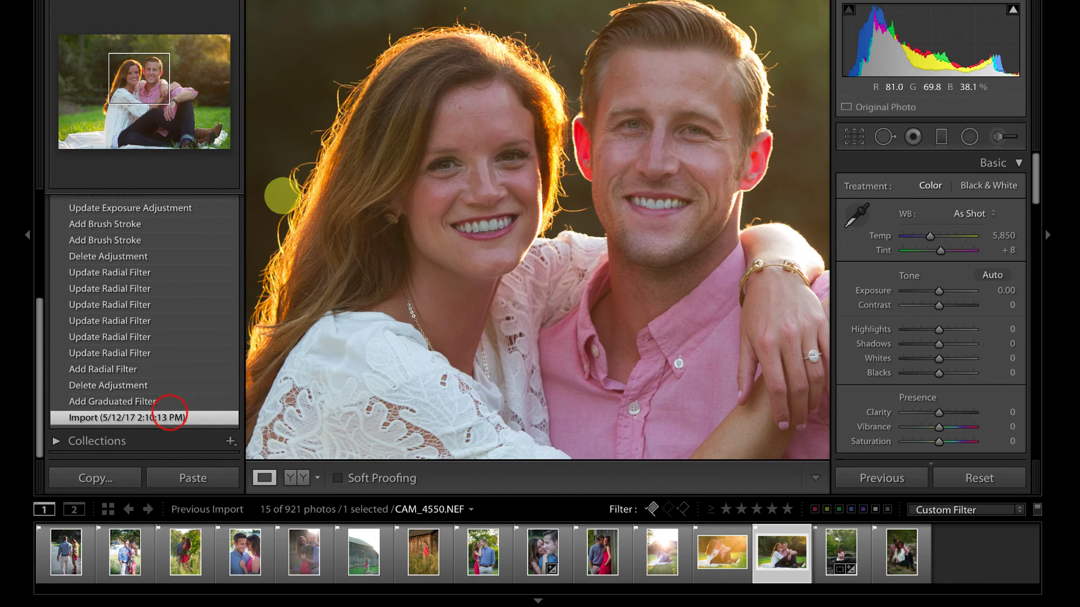
{"action": "left_click", "coordinate": [167, 1]}
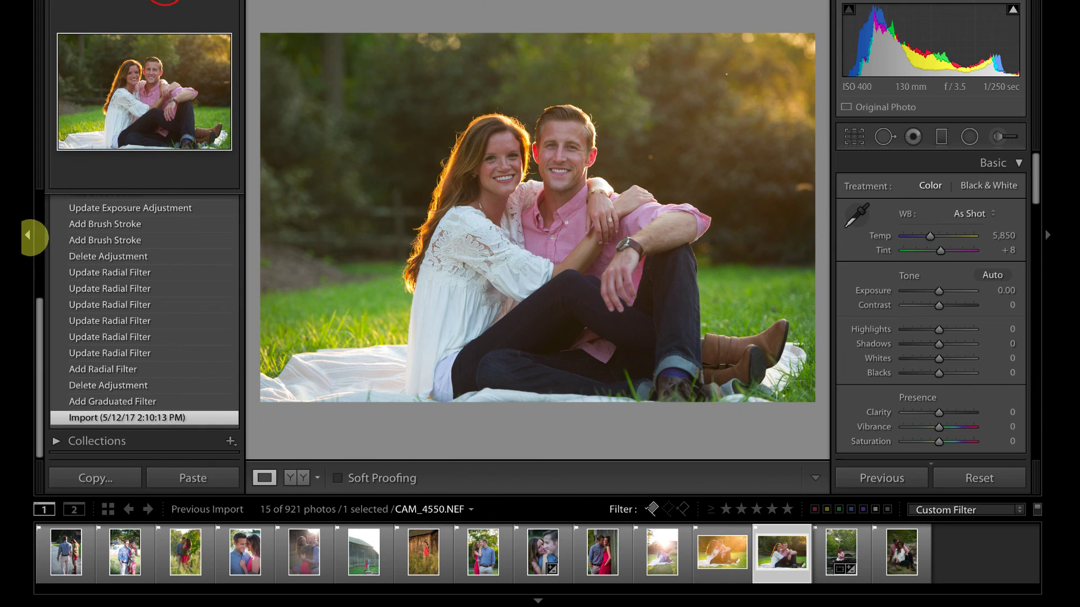
{"action": "left_click", "coordinate": [26, 234]}
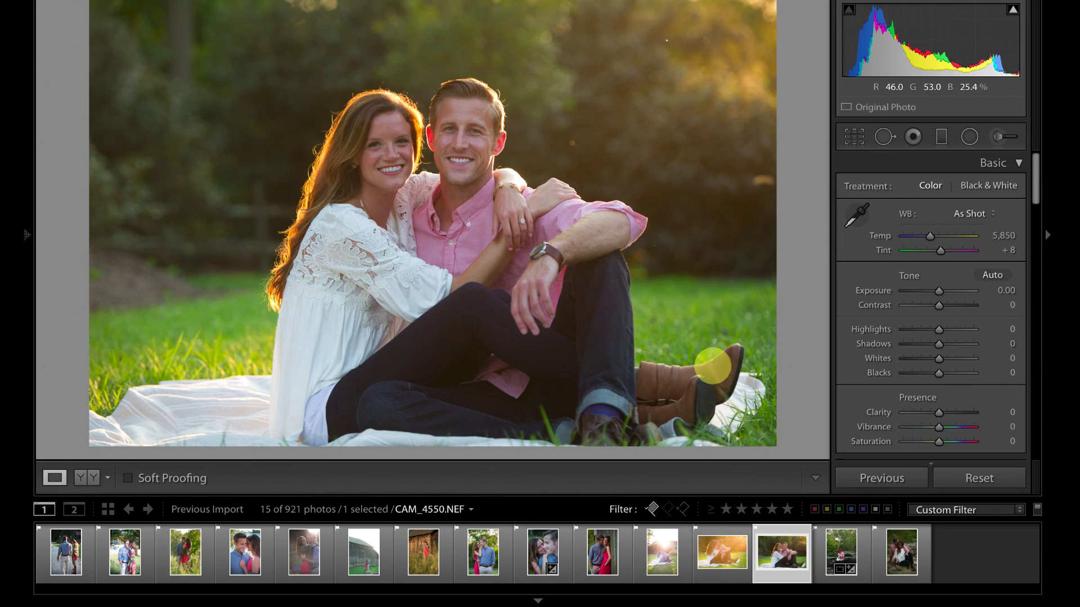